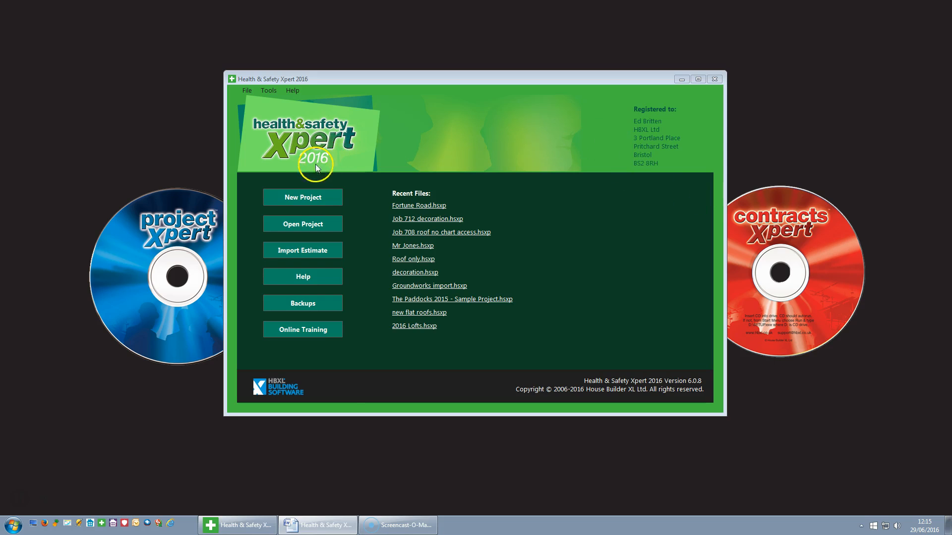
Start a new Extension project named 'Mr Smith', then abandon it.
{"action": "left_click", "coordinate": [306, 201]}
{"action": "left_click", "coordinate": [427, 173]}
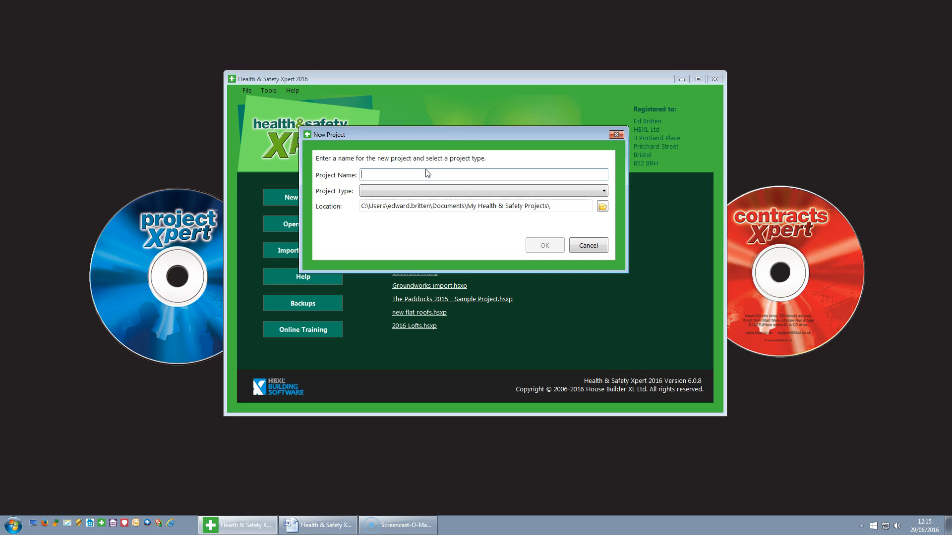
{"action": "type", "text": "Mr Smith"}
{"action": "left_click", "coordinate": [547, 191]}
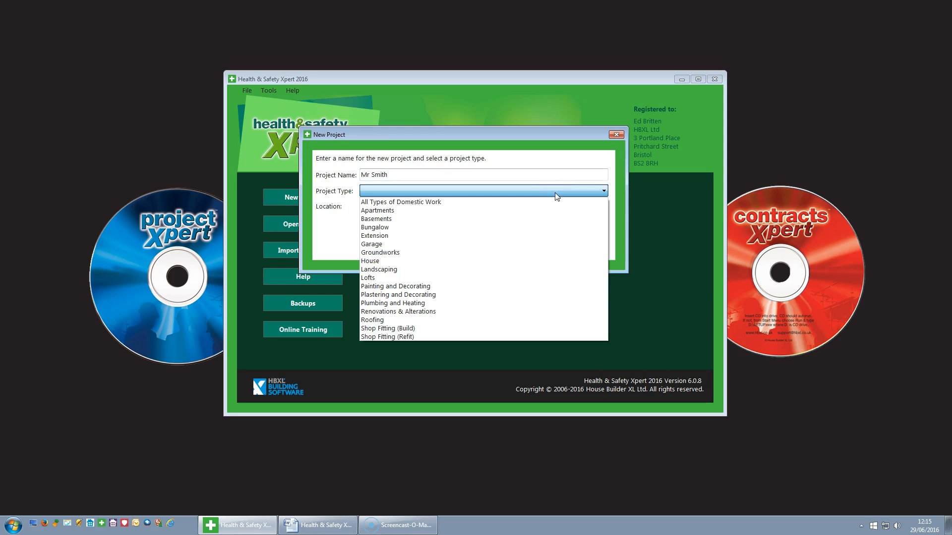
{"action": "left_click", "coordinate": [383, 239]}
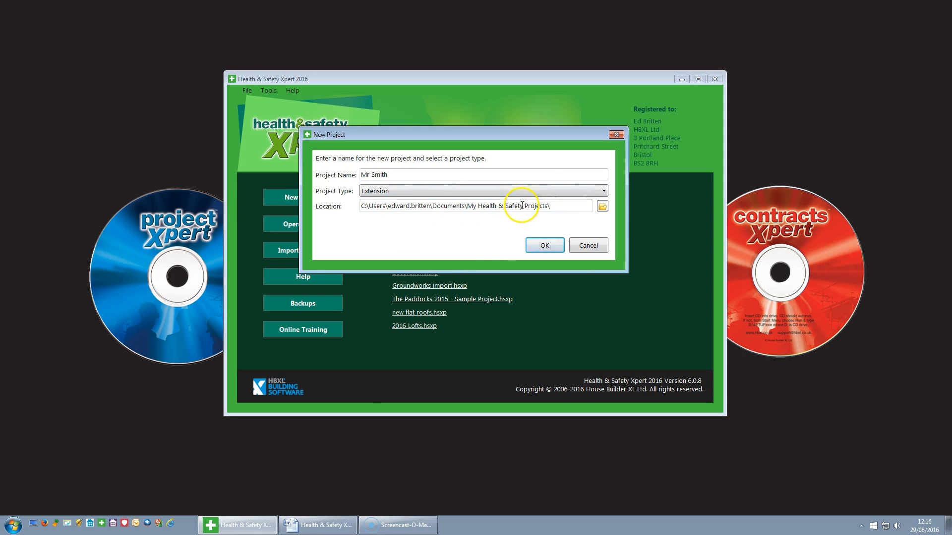
{"action": "left_click", "coordinate": [593, 247]}
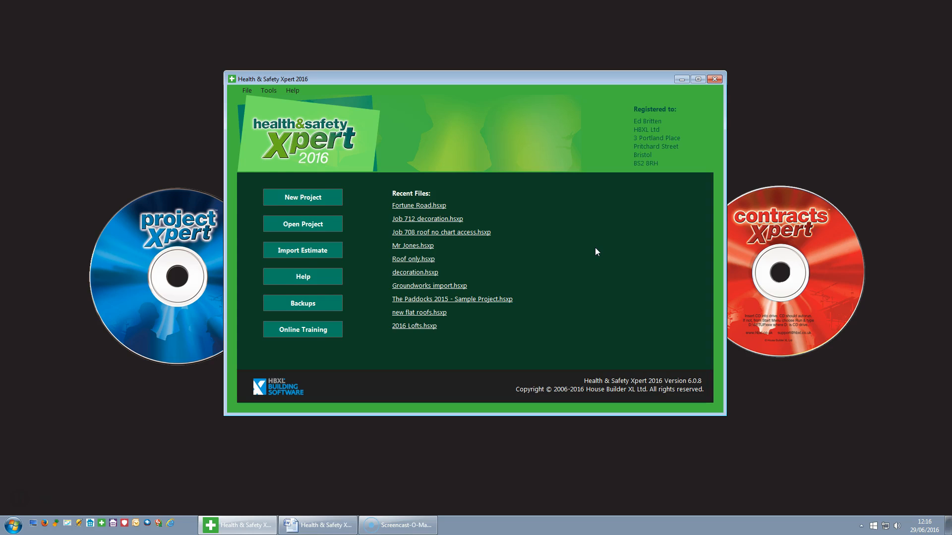
Browse the estimate import list, selecting the Mr Jones estimate, then close without importing.
{"action": "left_click", "coordinate": [299, 251]}
{"action": "left_click", "coordinate": [377, 185]}
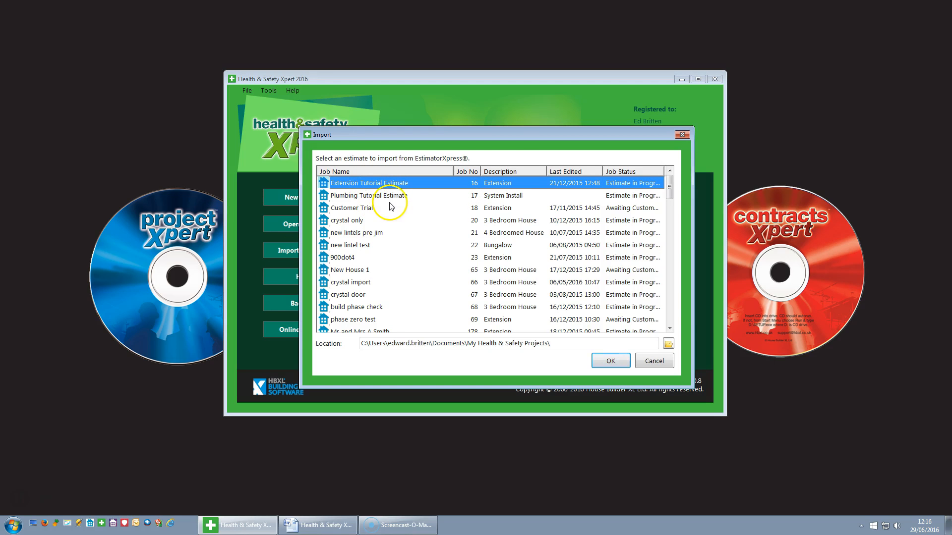
{"action": "left_click_drag", "start_coordinate": [669, 196], "coordinate": [671, 293]}
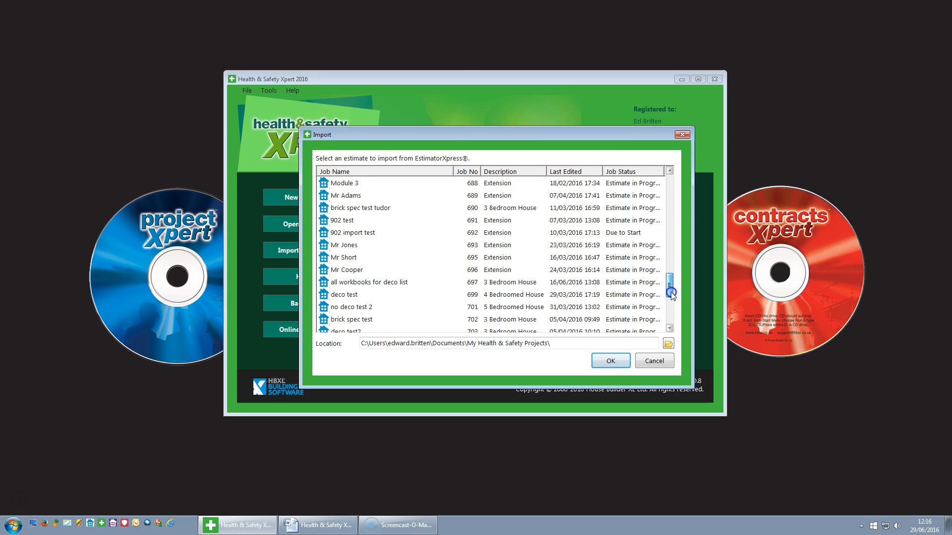
{"action": "left_click", "coordinate": [354, 246]}
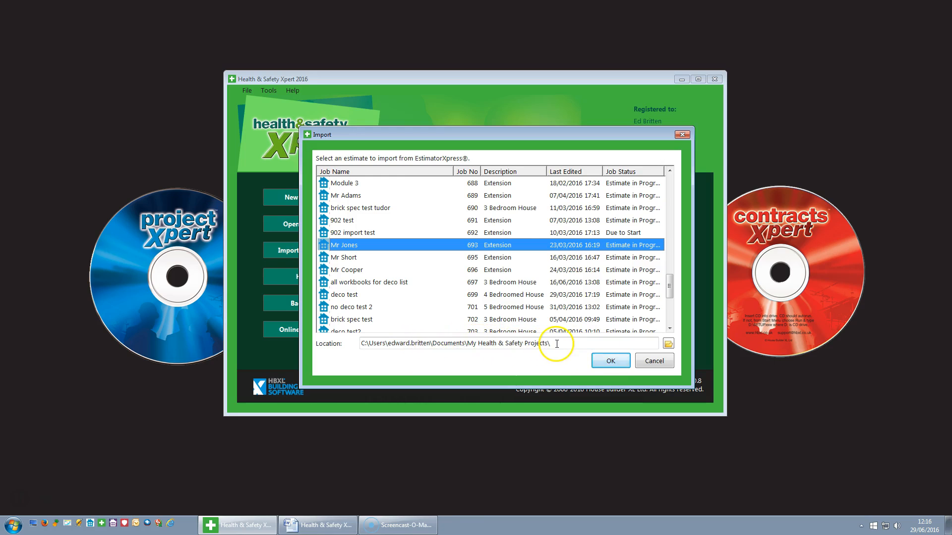
{"action": "left_click", "coordinate": [657, 360]}
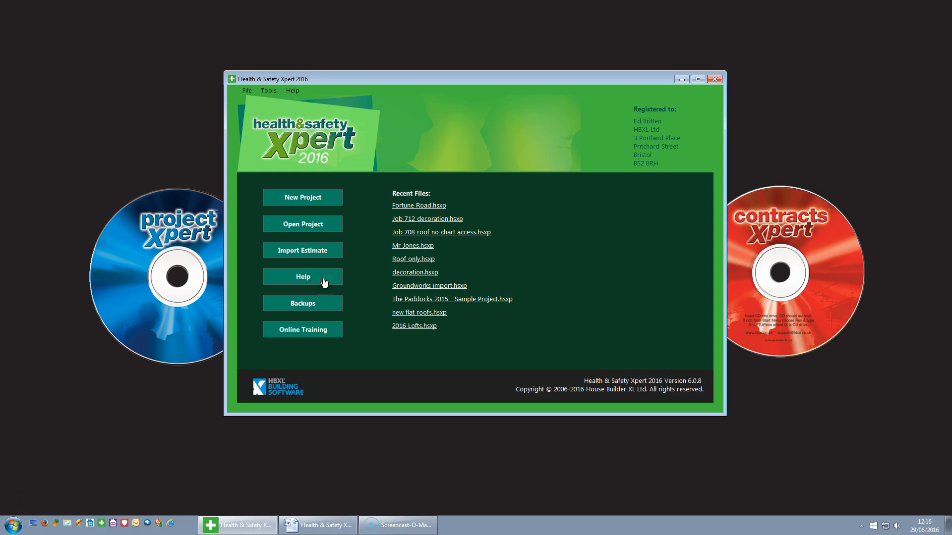
Try the backup wizard's back-up option, quit without saving, then launch Online Training.
{"action": "left_click", "coordinate": [329, 308]}
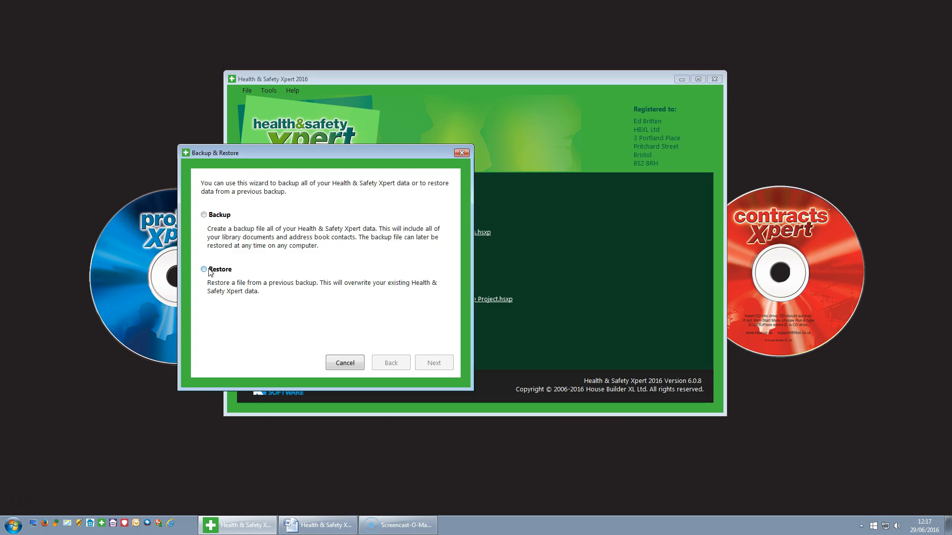
{"action": "left_click", "coordinate": [440, 365]}
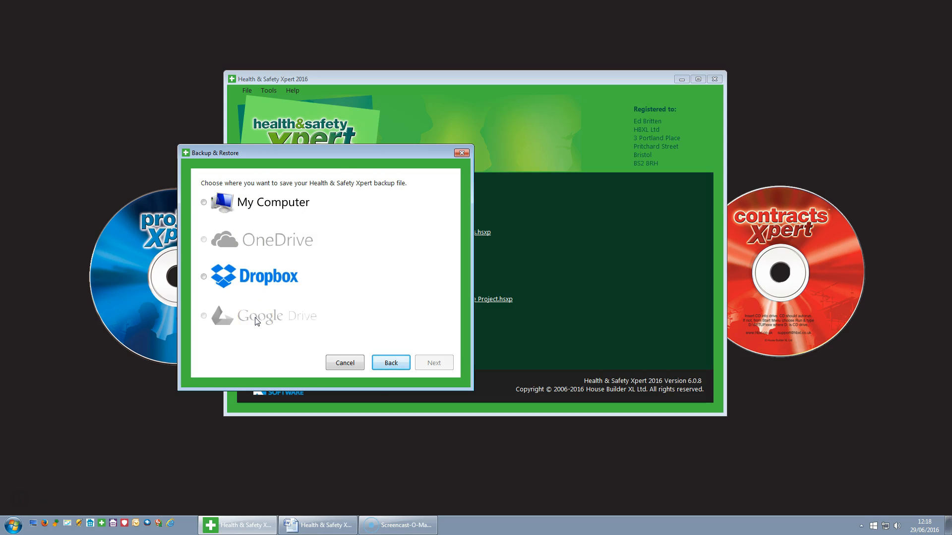
{"action": "left_click", "coordinate": [356, 363]}
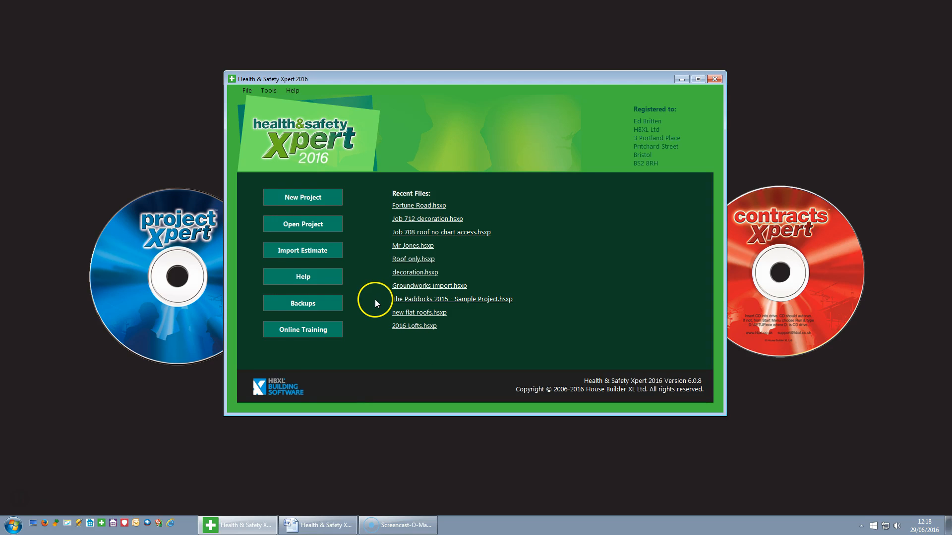
{"action": "left_click", "coordinate": [306, 336]}
{"action": "left_click", "coordinate": [312, 333]}
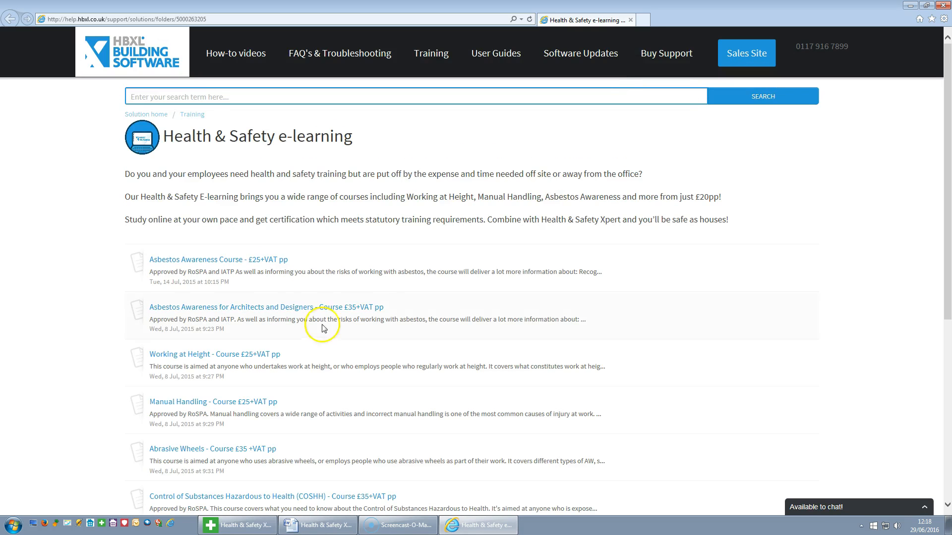
Scroll down the Health & Safety e-learning course list, then close Internet Explorer.
{"action": "scroll", "coordinate": [694, 308], "scroll_direction": "down", "scroll_amount": 1}
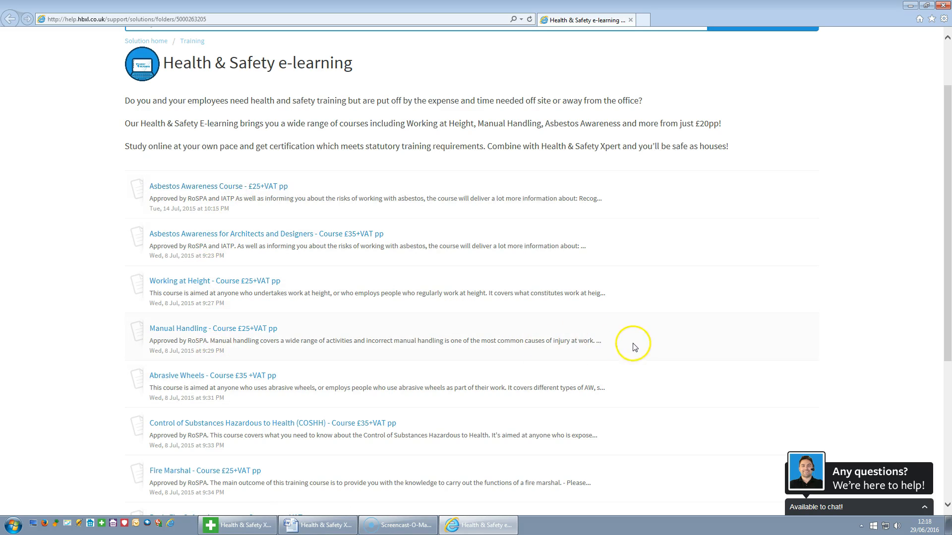
{"action": "scroll", "coordinate": [639, 347], "scroll_direction": "down", "scroll_amount": 2}
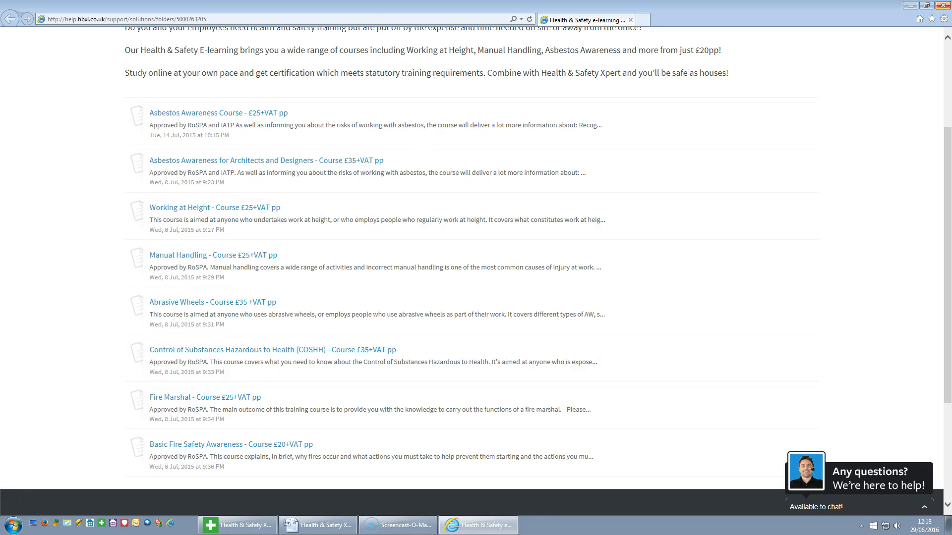
{"action": "left_click", "coordinate": [944, 5]}
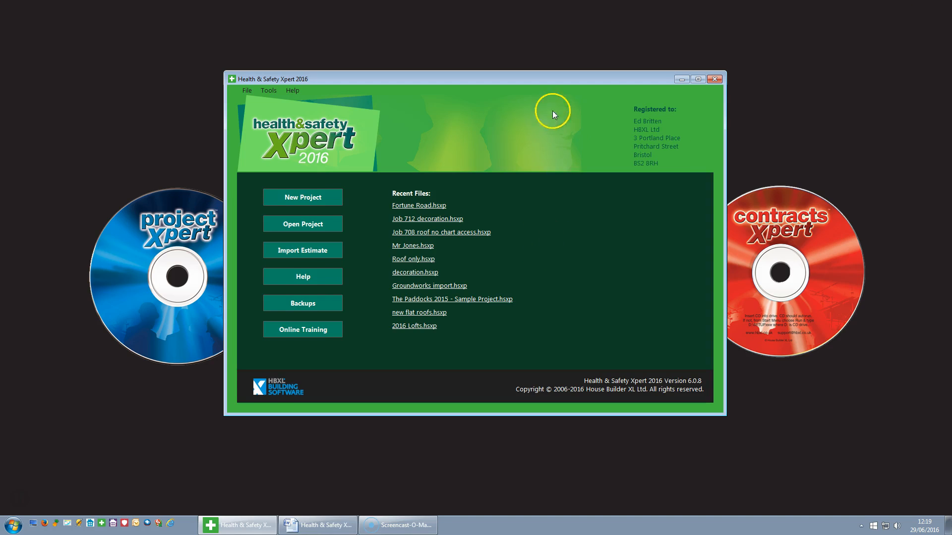
Create a new project named Mr Smith with project type House.
{"action": "left_click", "coordinate": [312, 203]}
{"action": "left_click", "coordinate": [567, 172]}
{"action": "type", "text": "Mr Smith"}
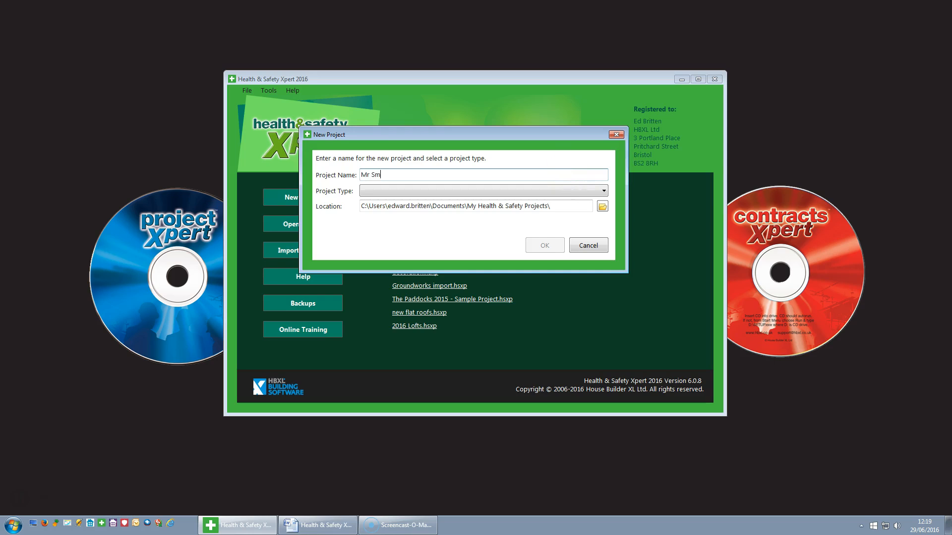
{"action": "left_click", "coordinate": [604, 191]}
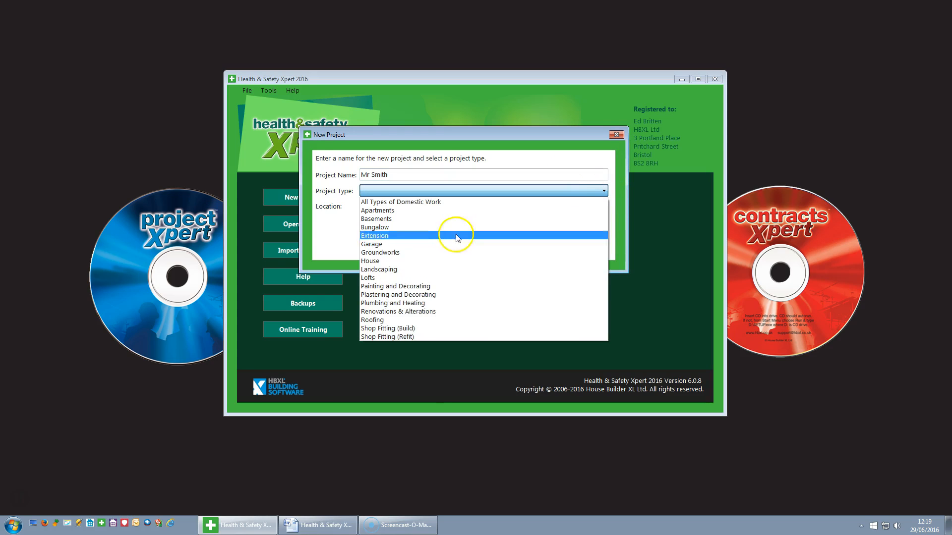
{"action": "left_click", "coordinate": [415, 261]}
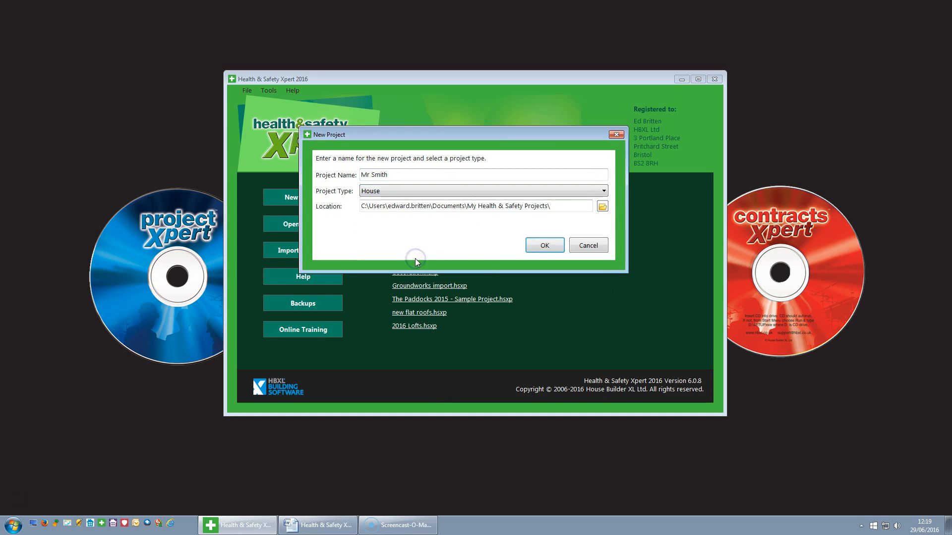
{"action": "left_click", "coordinate": [559, 246]}
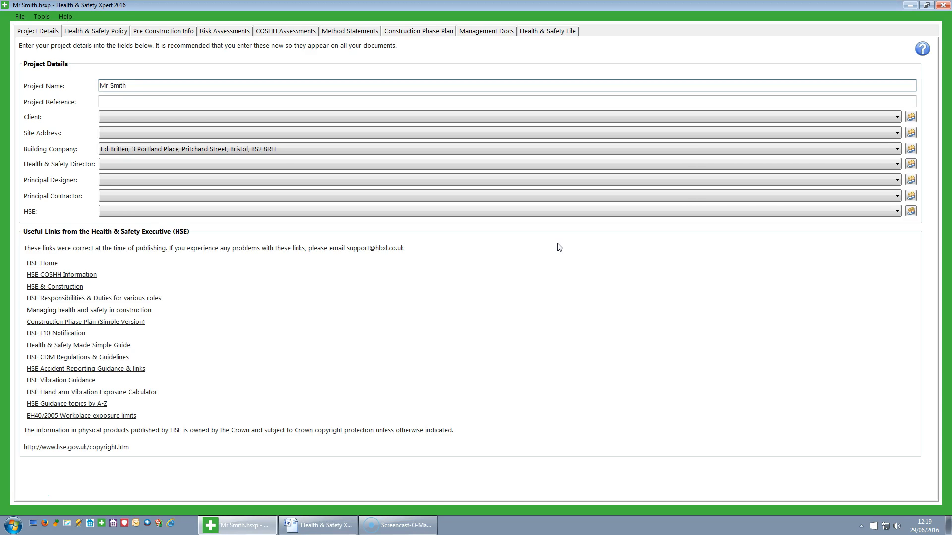
Move to the Client field, dismiss its dropdown list, and open the client Address Book.
{"action": "left_click", "coordinate": [555, 247]}
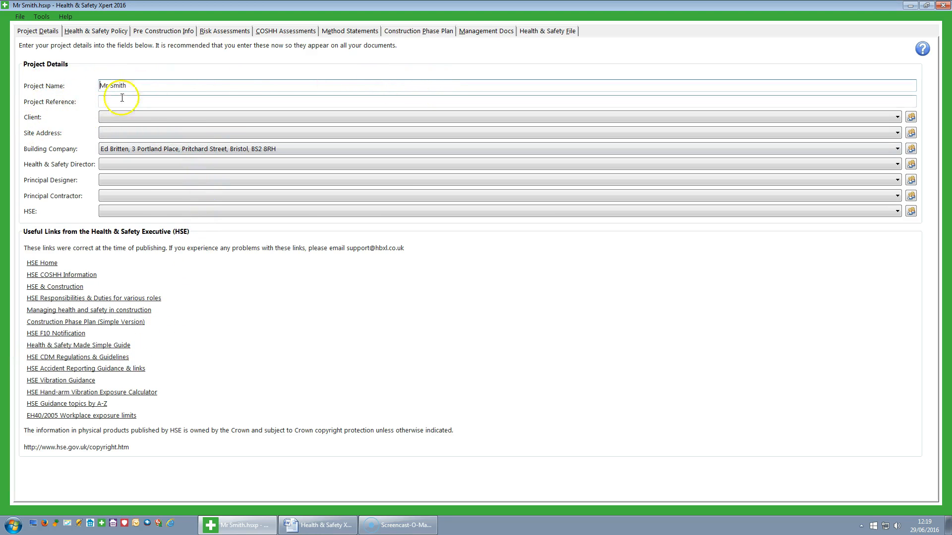
{"action": "left_click", "coordinate": [148, 100]}
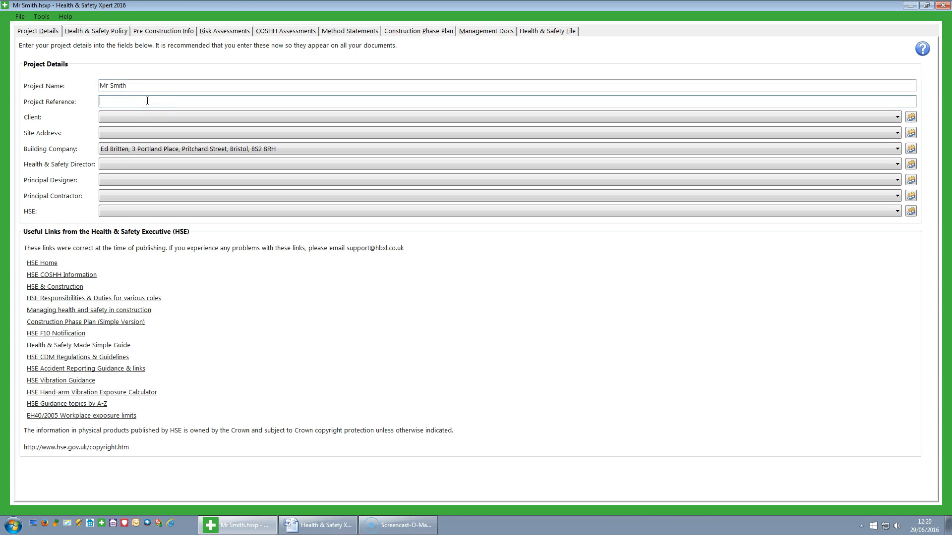
{"action": "left_click", "coordinate": [131, 116]}
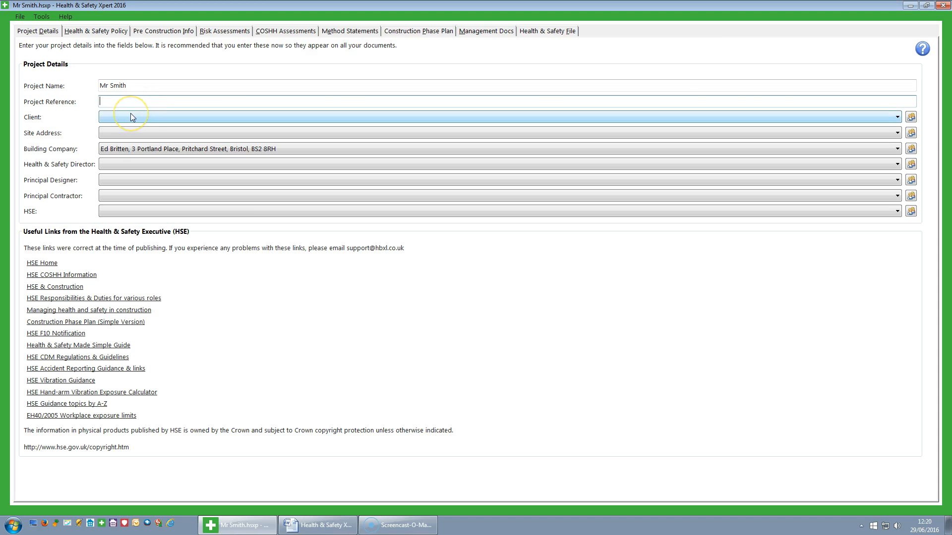
{"action": "left_click", "coordinate": [897, 118]}
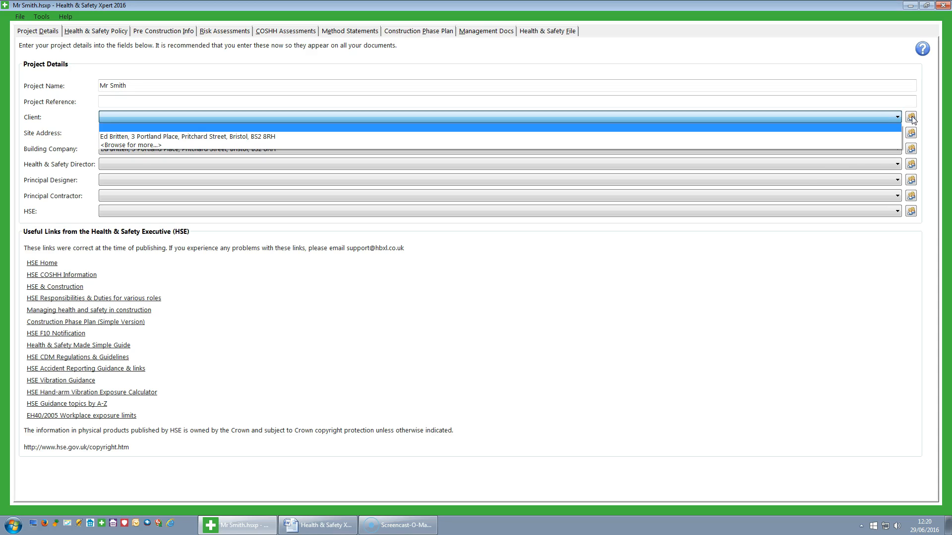
{"action": "left_click", "coordinate": [911, 118]}
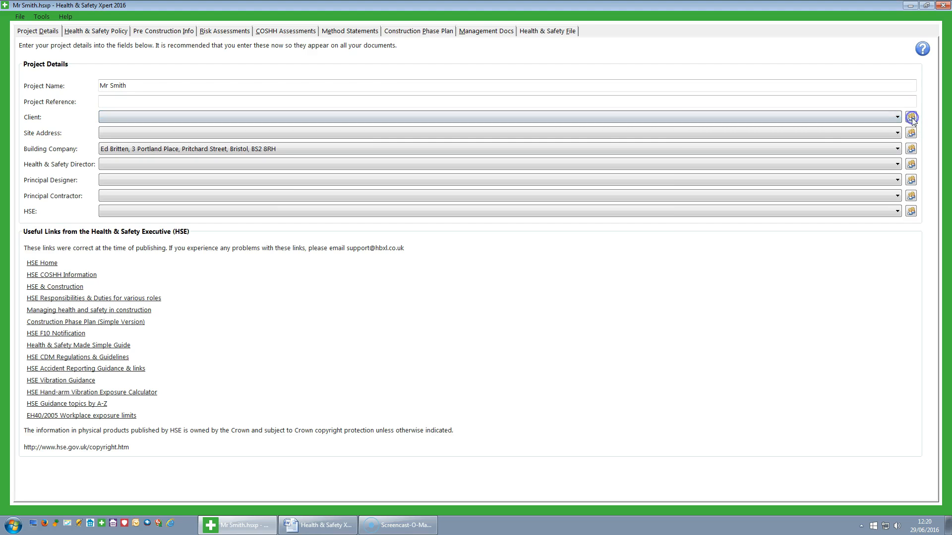
{"action": "left_click", "coordinate": [912, 117]}
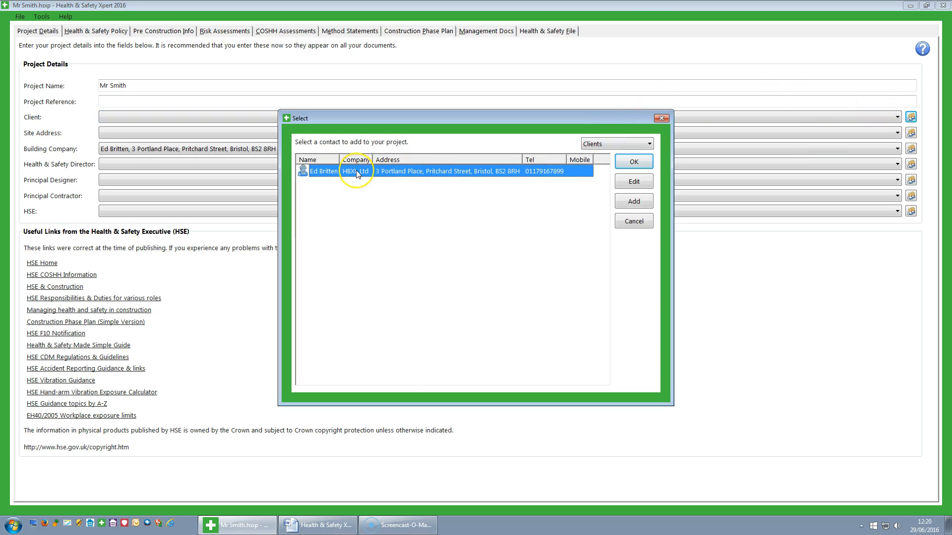
Add a new contact with the client's full name, first-name-then-surname display, and mobile number.
{"action": "left_click", "coordinate": [639, 201]}
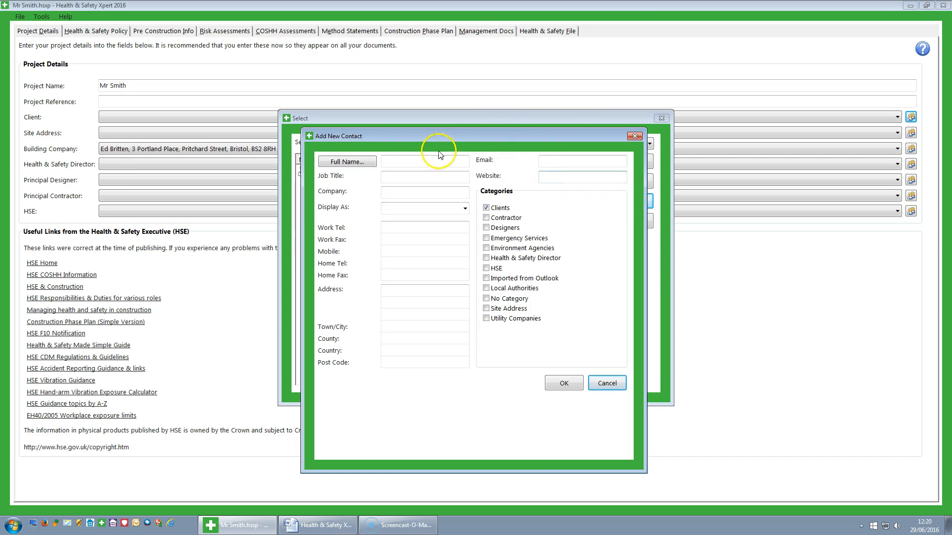
{"action": "left_click", "coordinate": [404, 174]}
{"action": "left_click", "coordinate": [404, 161]}
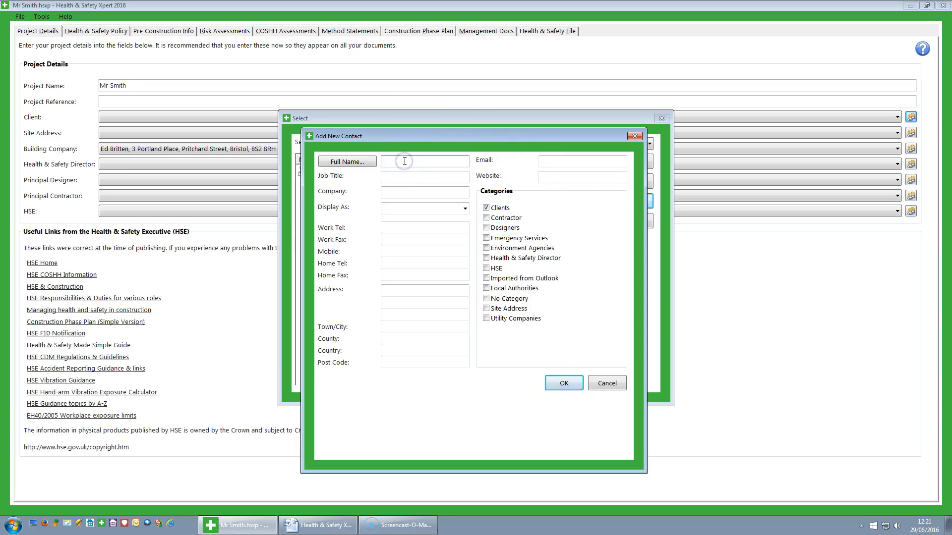
{"action": "left_click", "coordinate": [395, 190]}
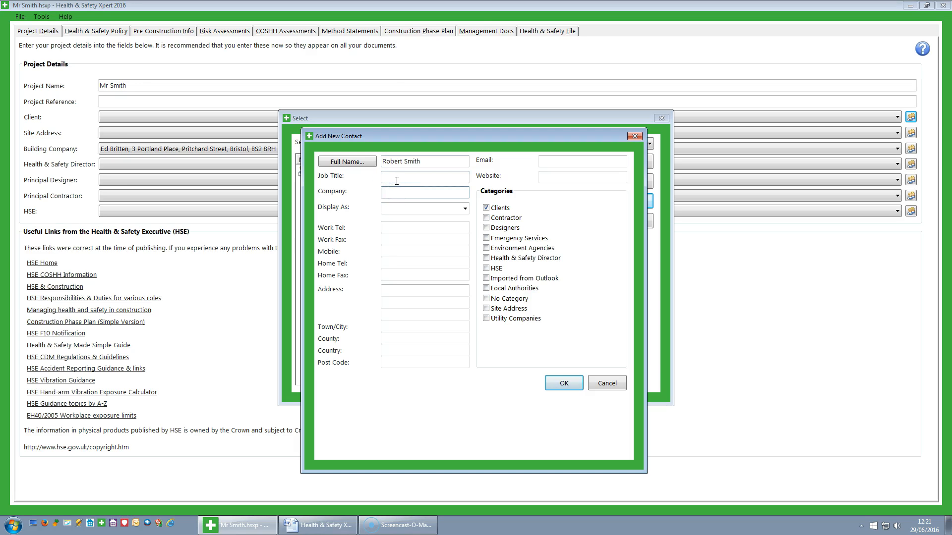
{"action": "left_click", "coordinate": [464, 208]}
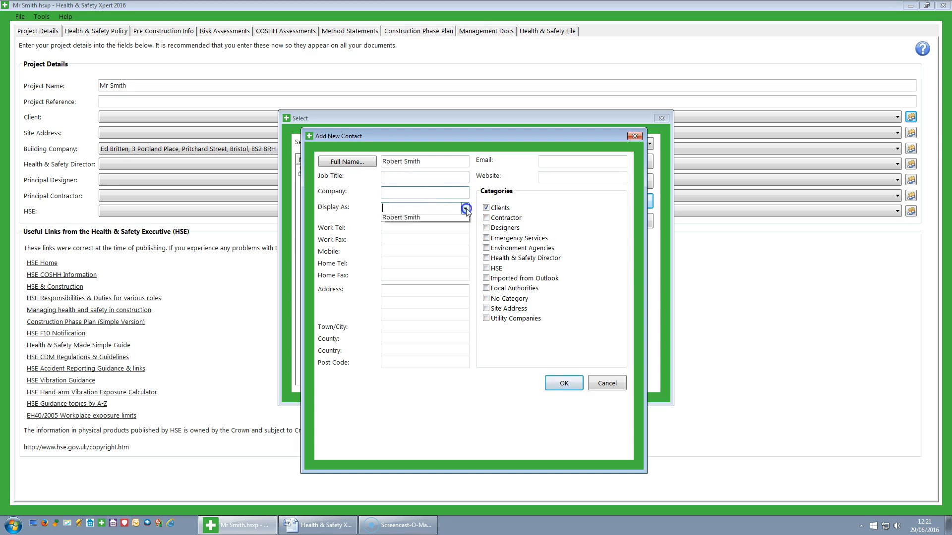
{"action": "left_click", "coordinate": [405, 229]}
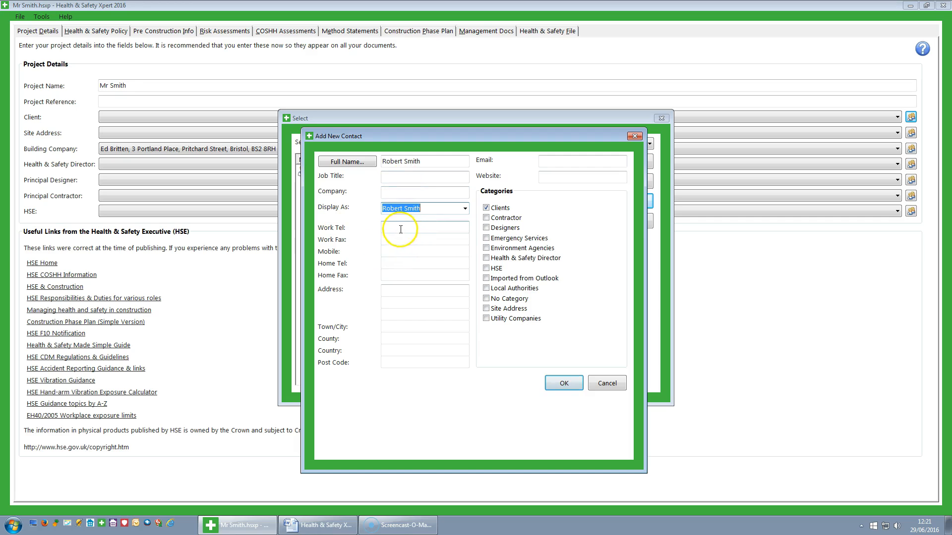
{"action": "left_click", "coordinate": [390, 252]}
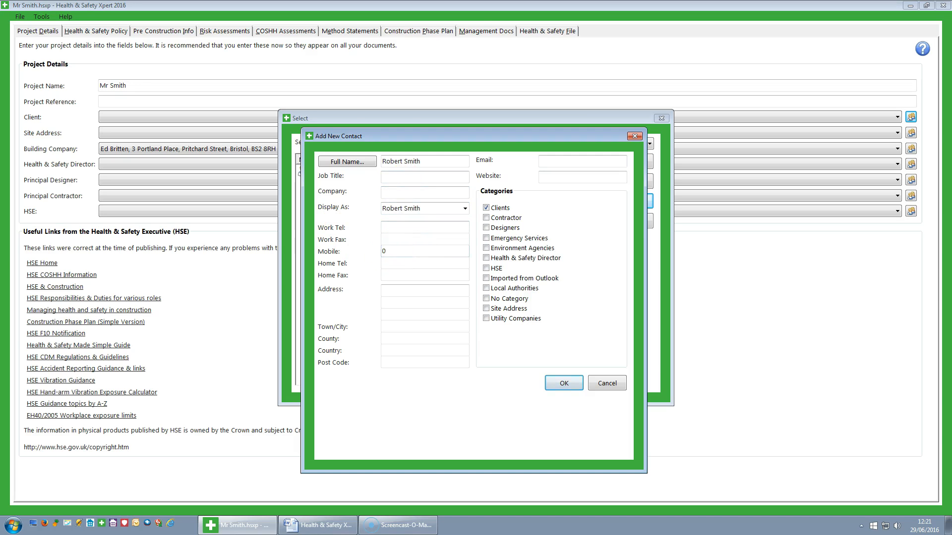
Enter the contact's street address and town, save it, and make them the project's client.
{"action": "left_click", "coordinate": [403, 293]}
{"action": "left_click", "coordinate": [410, 291]}
{"action": "type", "text": "oad"}
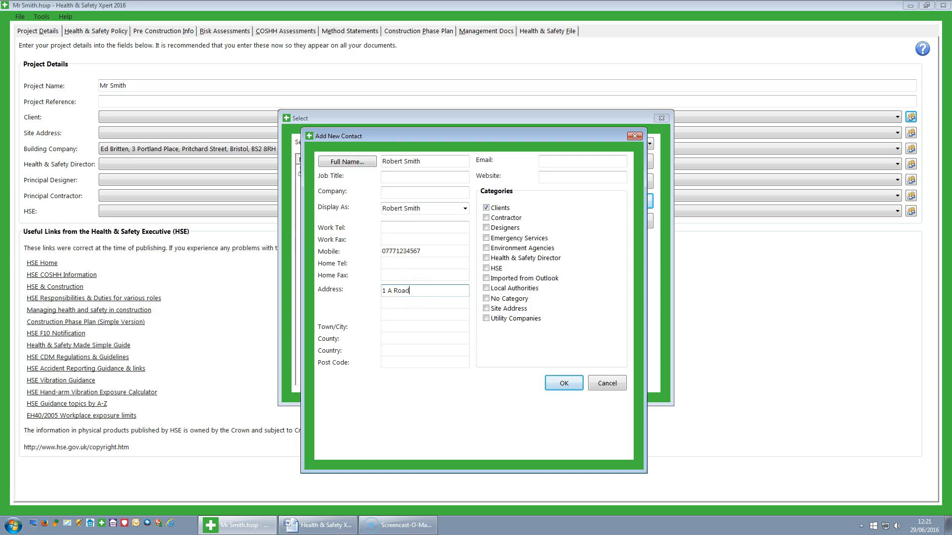
{"action": "left_click", "coordinate": [389, 324]}
{"action": "type", "text": "Bristol"}
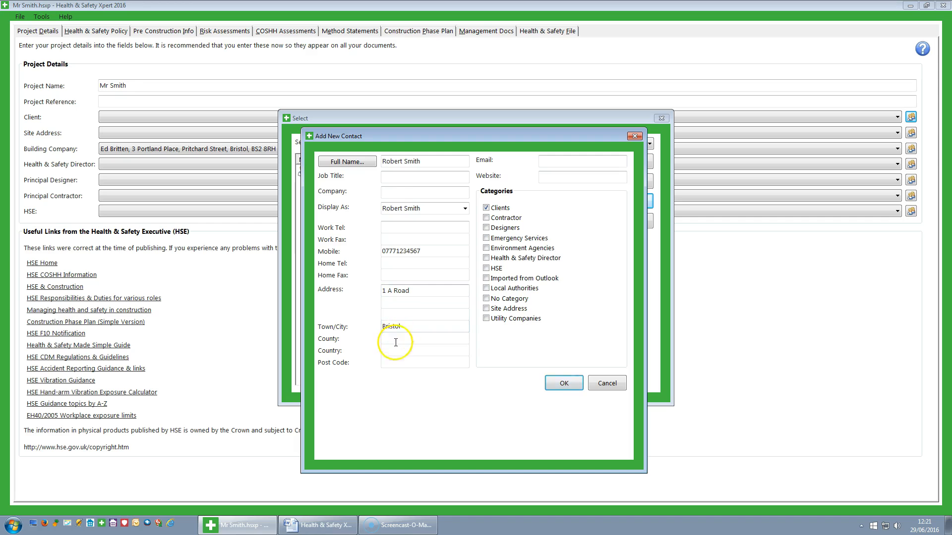
{"action": "left_click", "coordinate": [400, 362]}
{"action": "left_click", "coordinate": [570, 176]}
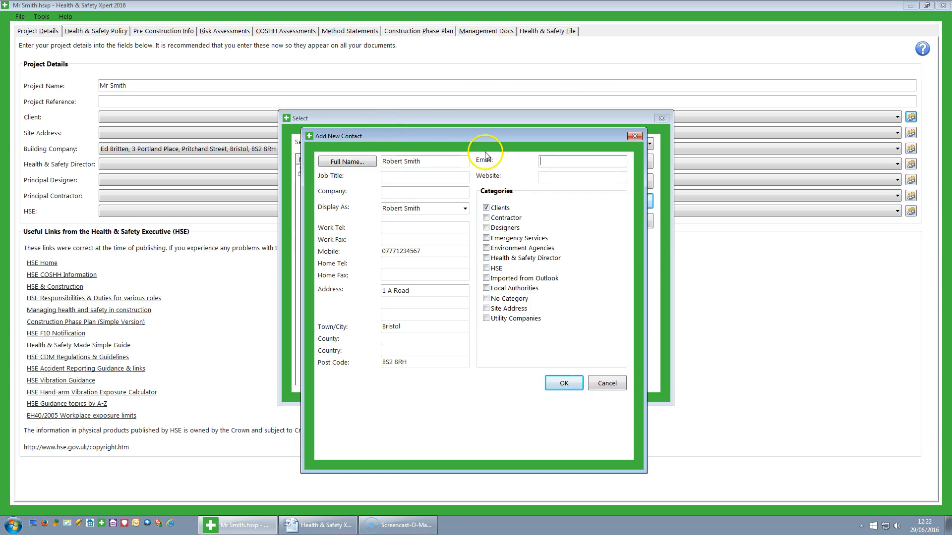
{"action": "left_click", "coordinate": [565, 383]}
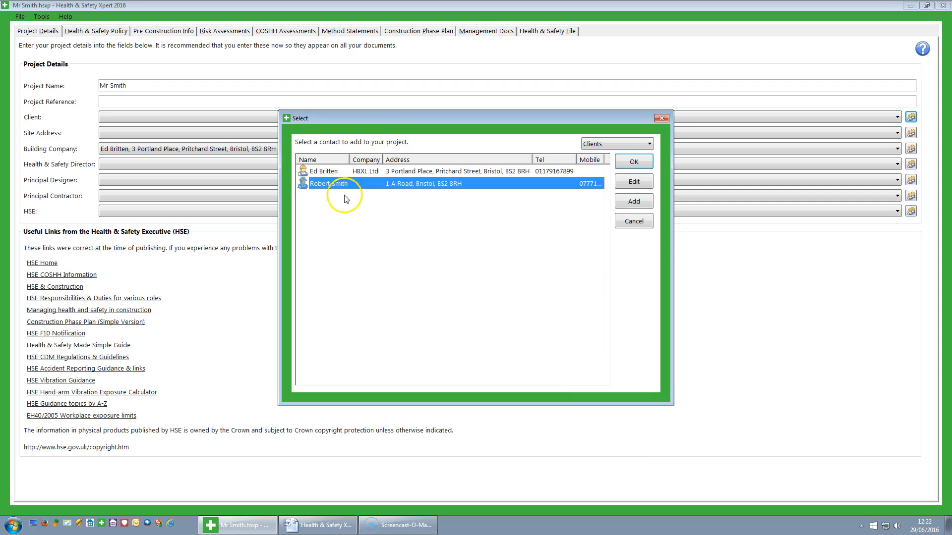
{"action": "left_click", "coordinate": [634, 164]}
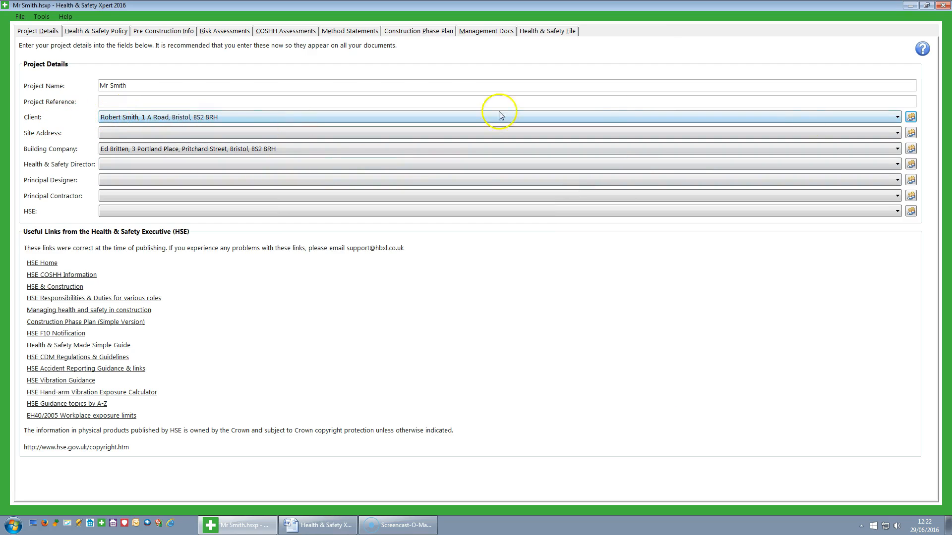
{"action": "left_click", "coordinate": [897, 133]}
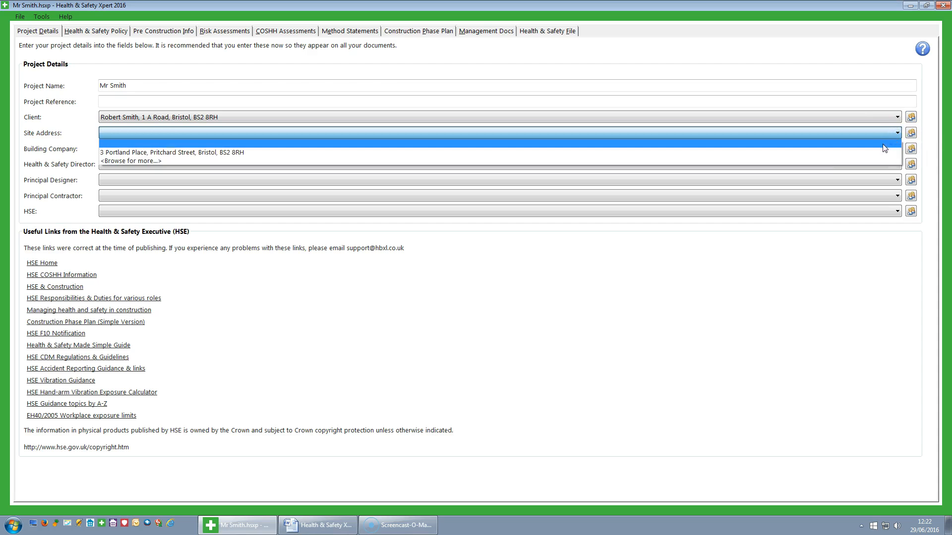
{"action": "left_click", "coordinate": [911, 133]}
{"action": "left_click", "coordinate": [910, 134]}
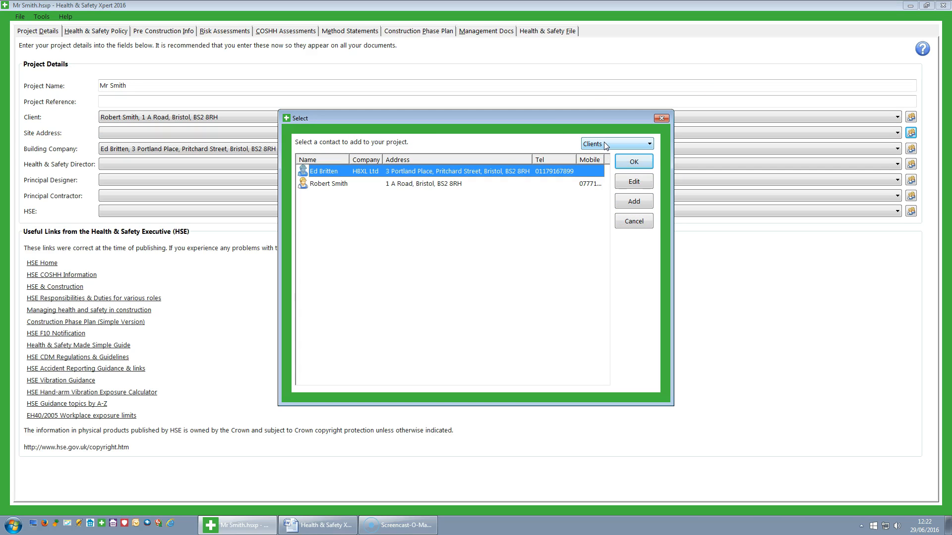
{"action": "left_click", "coordinate": [329, 187]}
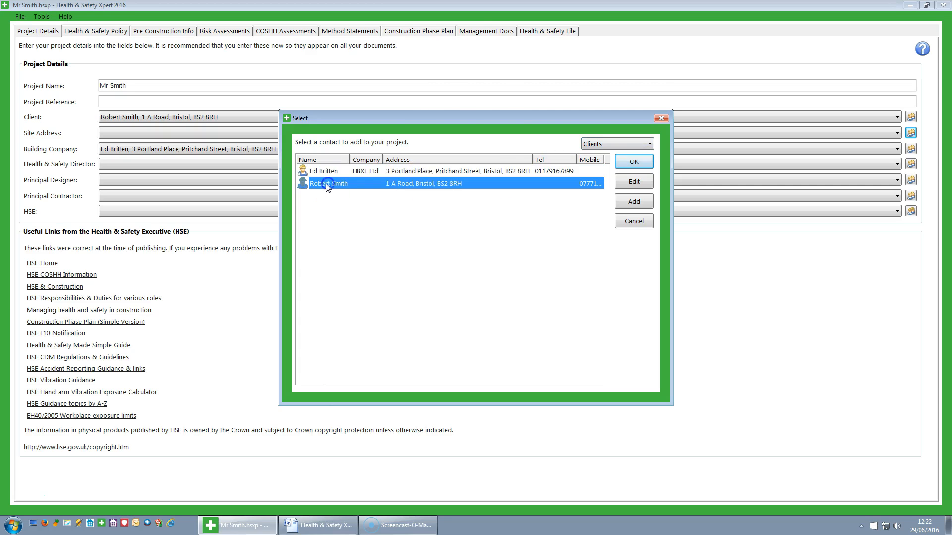
{"action": "left_click", "coordinate": [636, 204]}
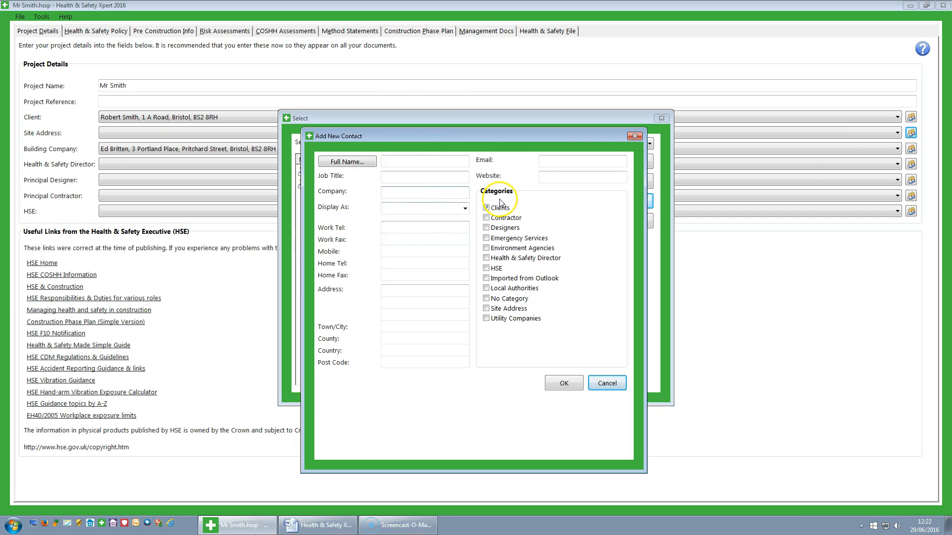
{"action": "left_click", "coordinate": [612, 386]}
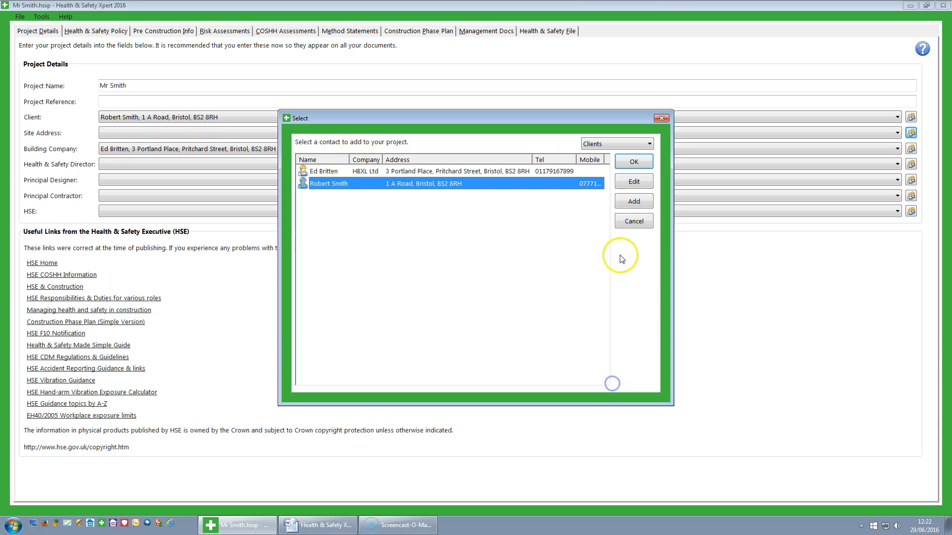
{"action": "left_click", "coordinate": [633, 219]}
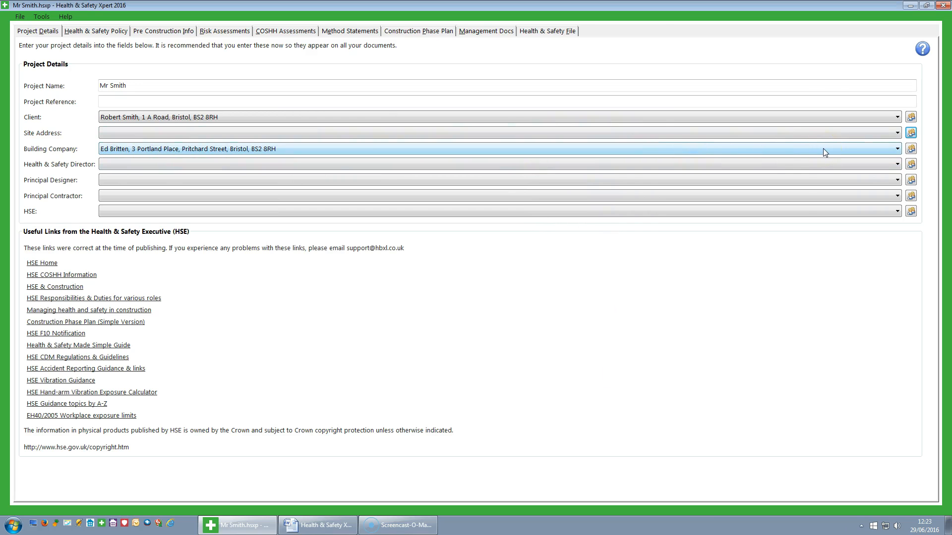
Keep the existing Building Company contact and assign that same contact as Health & Safety Director.
{"action": "left_click", "coordinate": [897, 149]}
{"action": "left_click", "coordinate": [897, 149]}
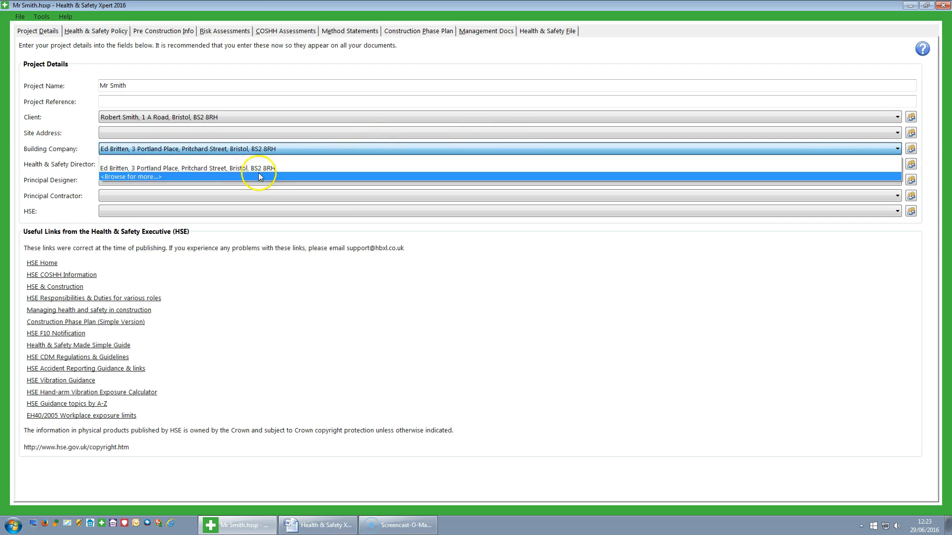
{"action": "left_click", "coordinate": [245, 166]}
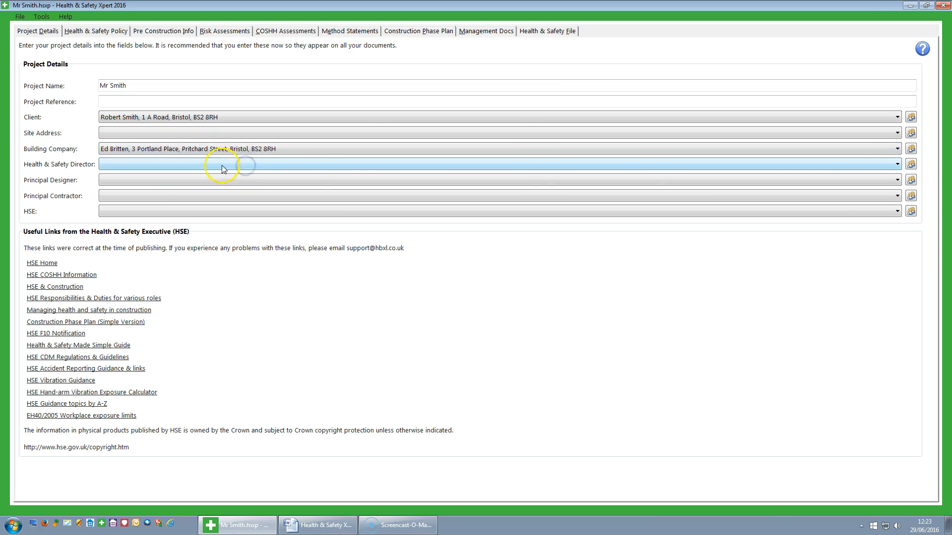
{"action": "left_click", "coordinate": [897, 165]}
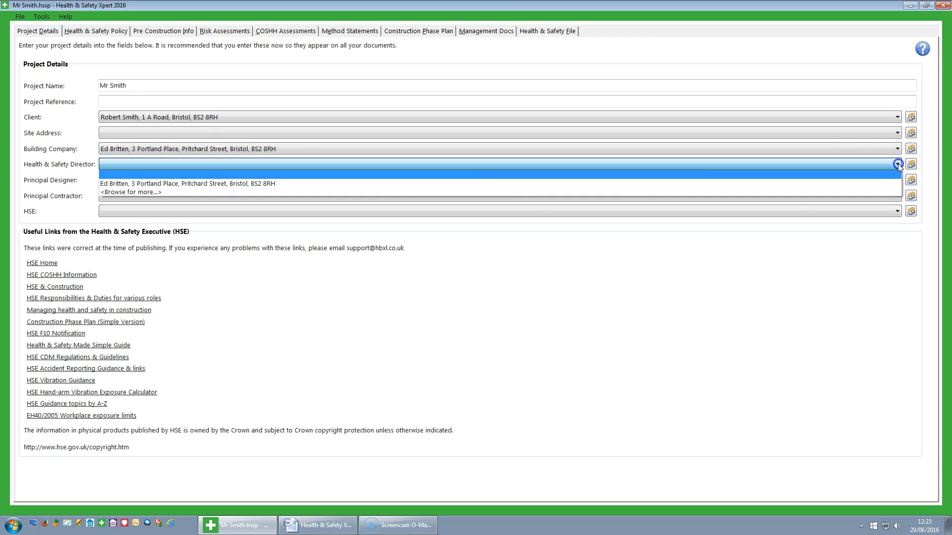
{"action": "left_click", "coordinate": [508, 183]}
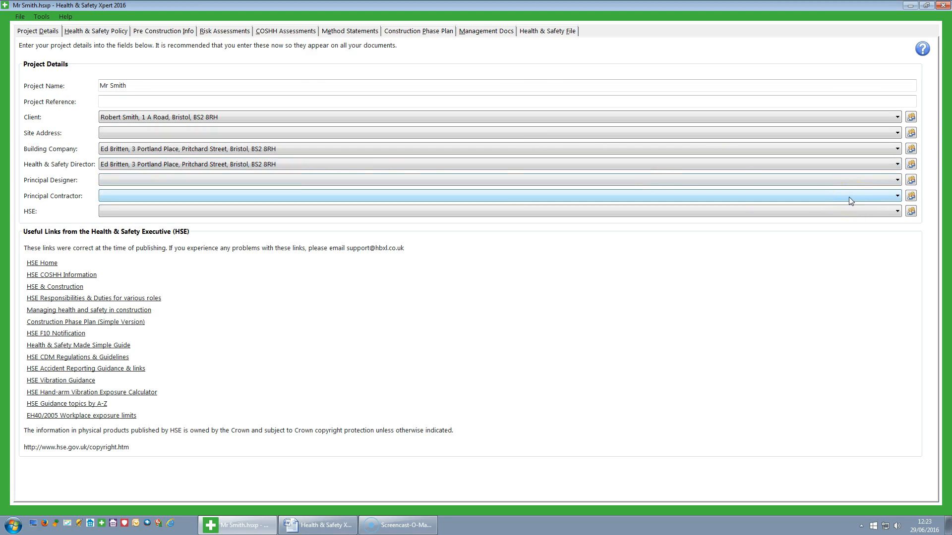
{"action": "left_click", "coordinate": [866, 181]}
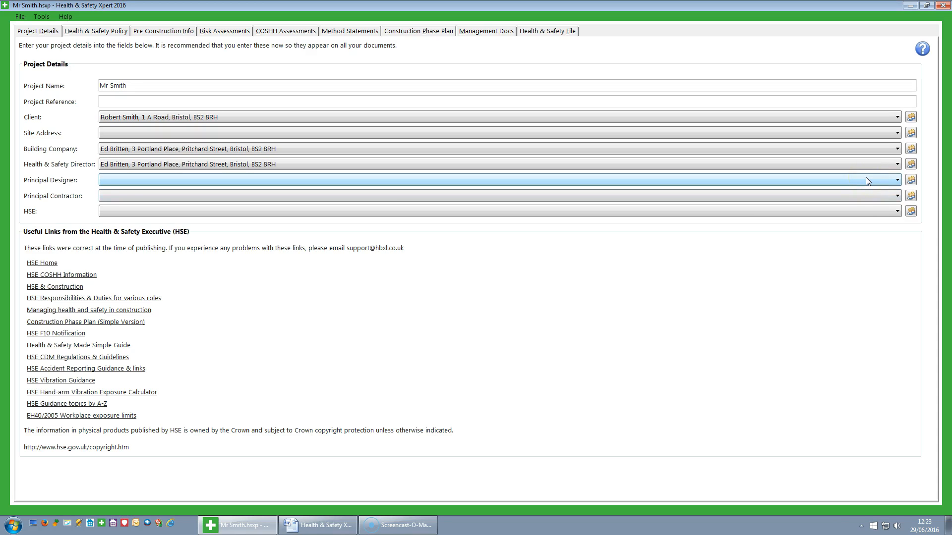
{"action": "left_click", "coordinate": [911, 181]}
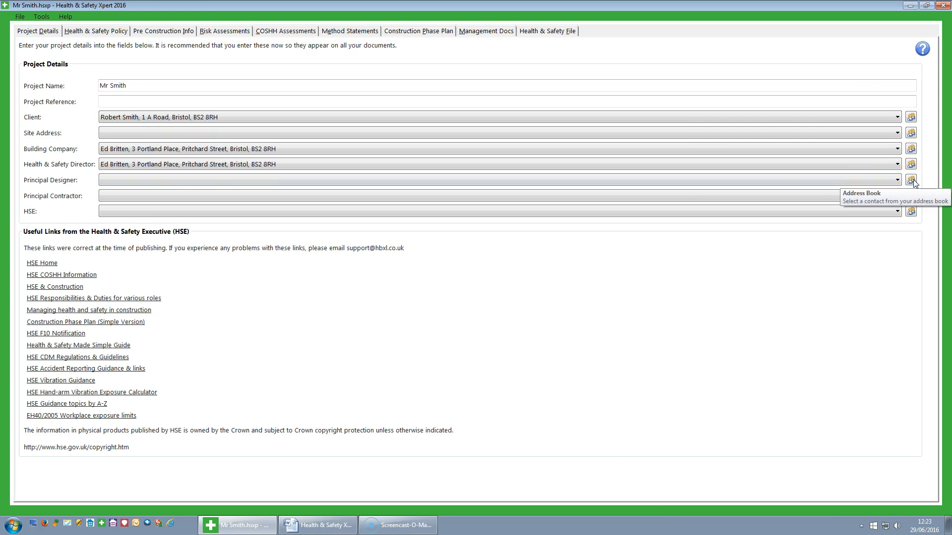
{"action": "left_click", "coordinate": [914, 183]}
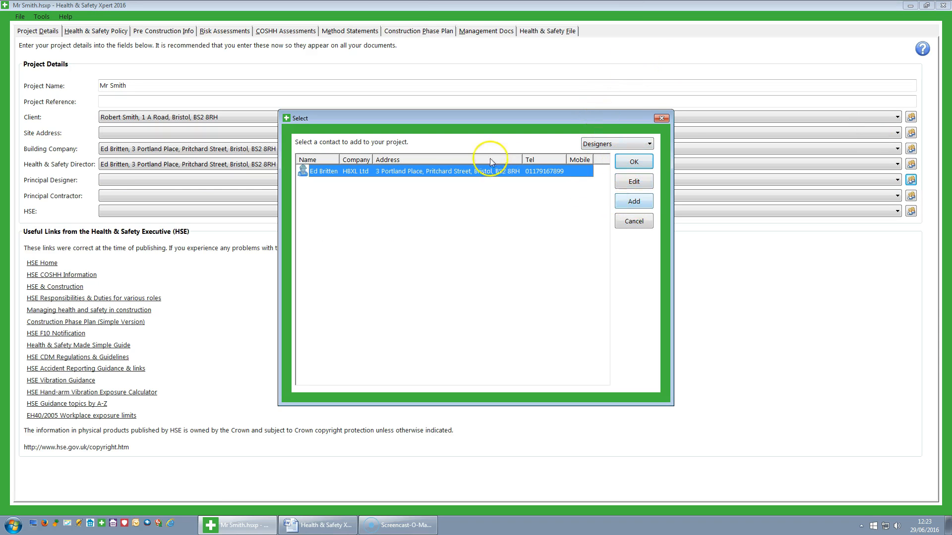
{"action": "left_click", "coordinate": [637, 207]}
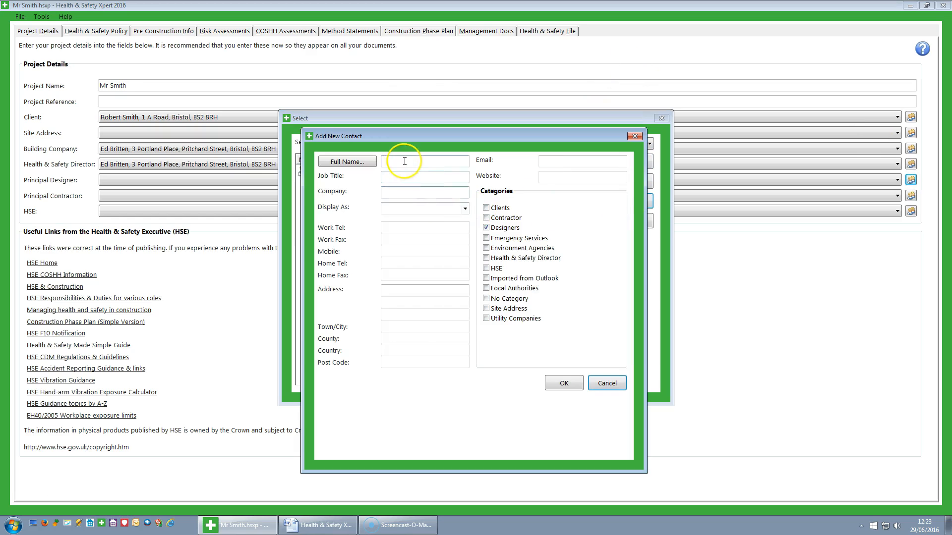
{"action": "left_click", "coordinate": [418, 188]}
{"action": "left_click", "coordinate": [605, 387]}
{"action": "left_click", "coordinate": [605, 388]}
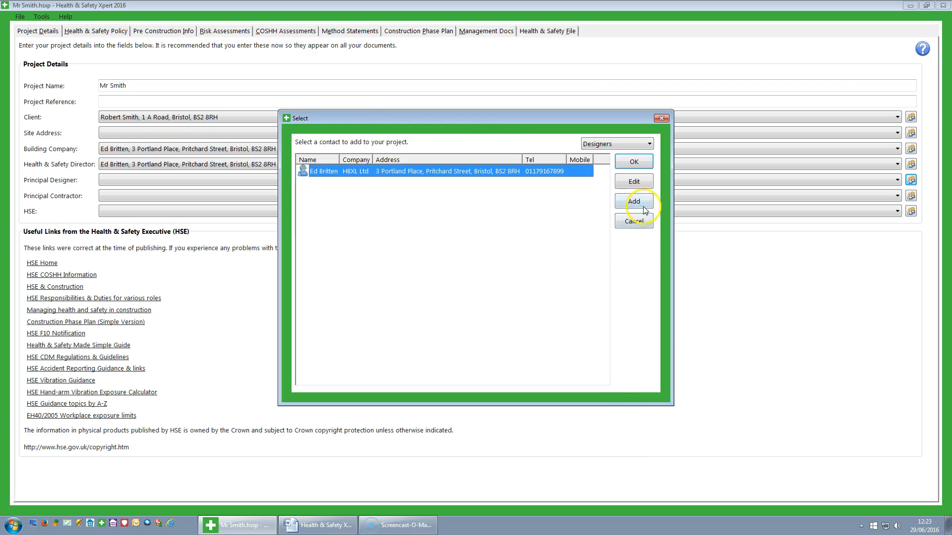
{"action": "left_click", "coordinate": [634, 220]}
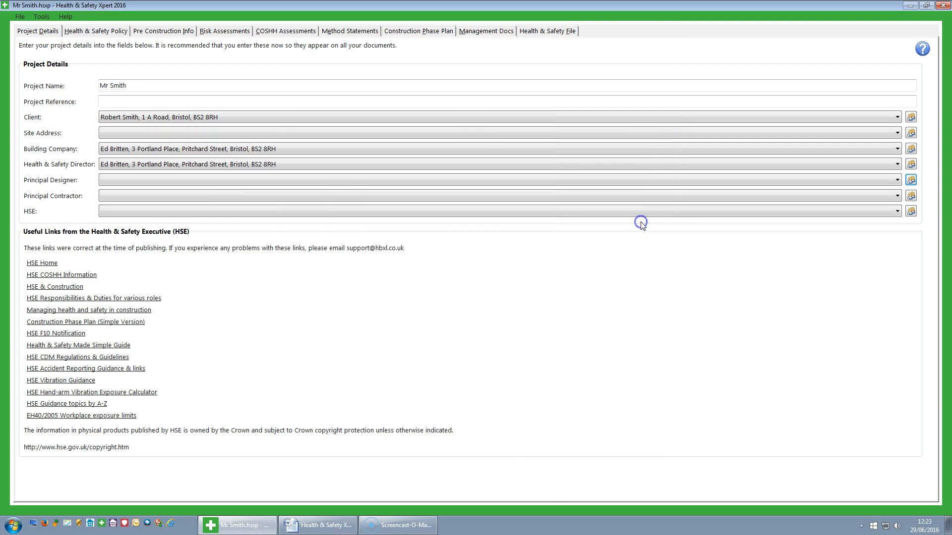
Assign the existing contact as Principal Contractor and HSE Bristol, Somerset as the project's HSE.
{"action": "left_click", "coordinate": [896, 198]}
{"action": "left_click", "coordinate": [583, 218]}
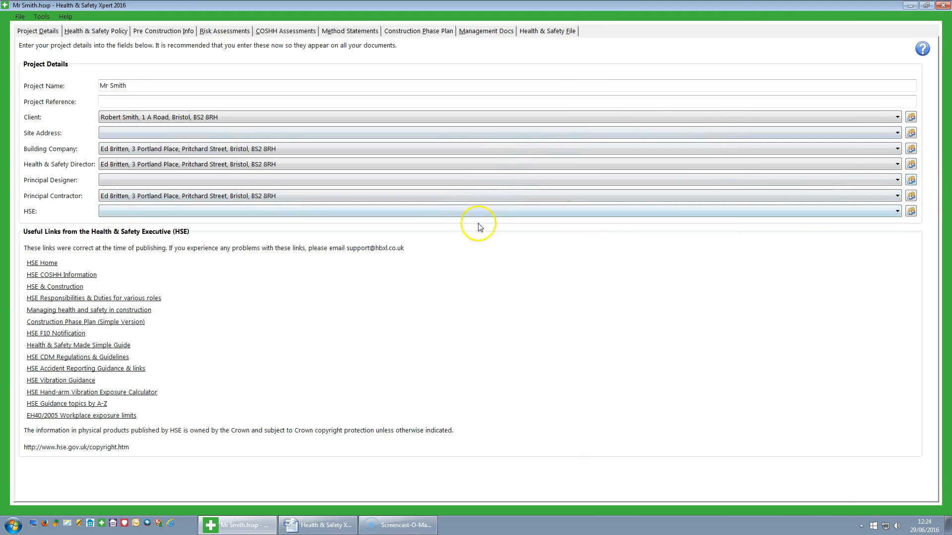
{"action": "left_click", "coordinate": [911, 212]}
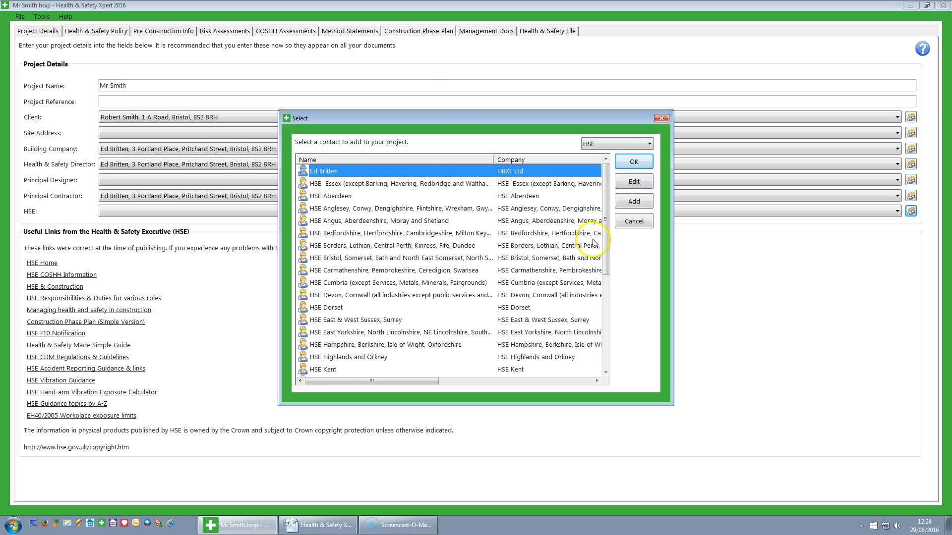
{"action": "left_click_drag", "start_coordinate": [608, 221], "coordinate": [608, 249]}
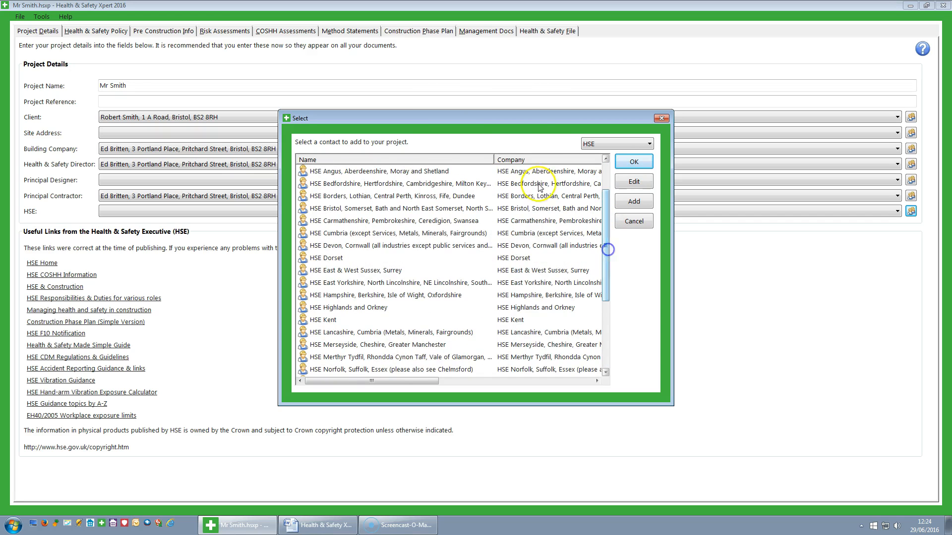
{"action": "left_click", "coordinate": [333, 212]}
{"action": "left_click", "coordinate": [633, 164]}
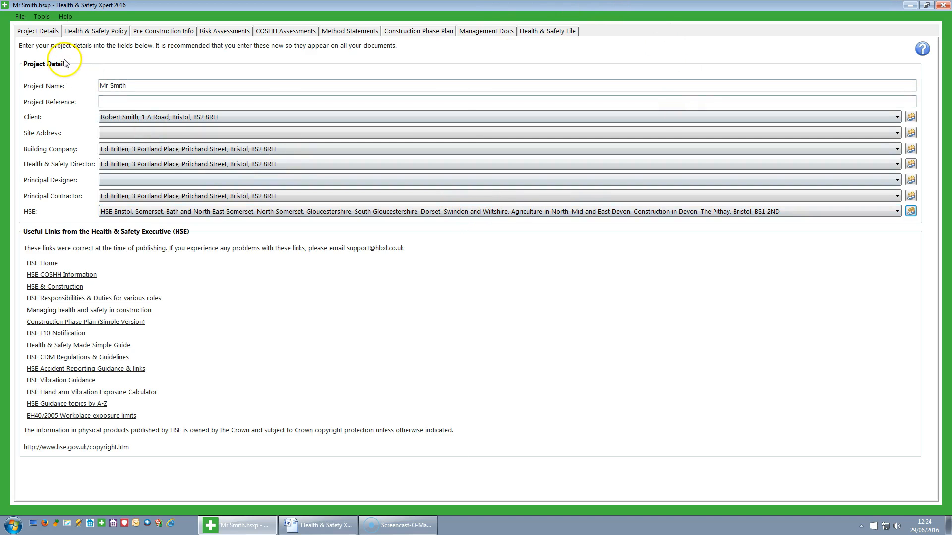
Open Tools > Options, go to Logos, and browse for a new Main logo picture.
{"action": "left_click", "coordinate": [41, 19]}
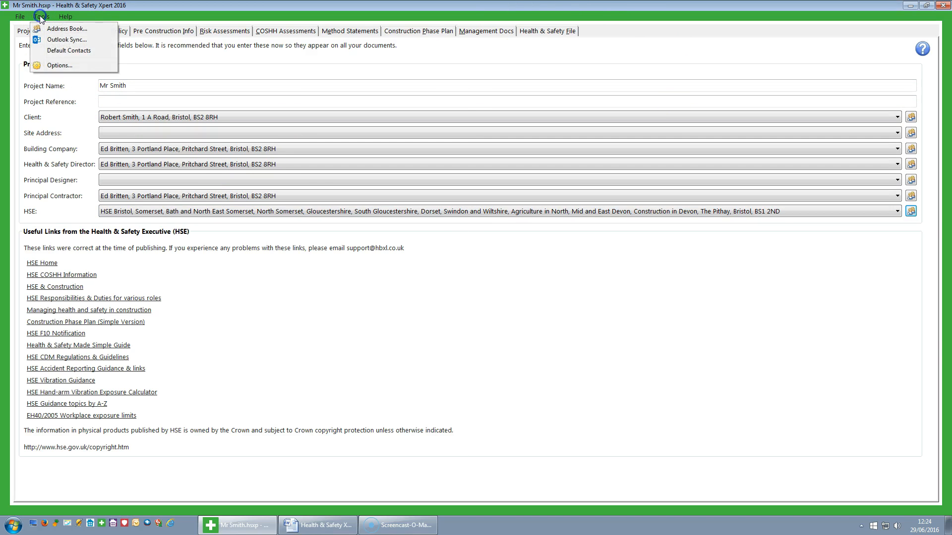
{"action": "left_click", "coordinate": [59, 69]}
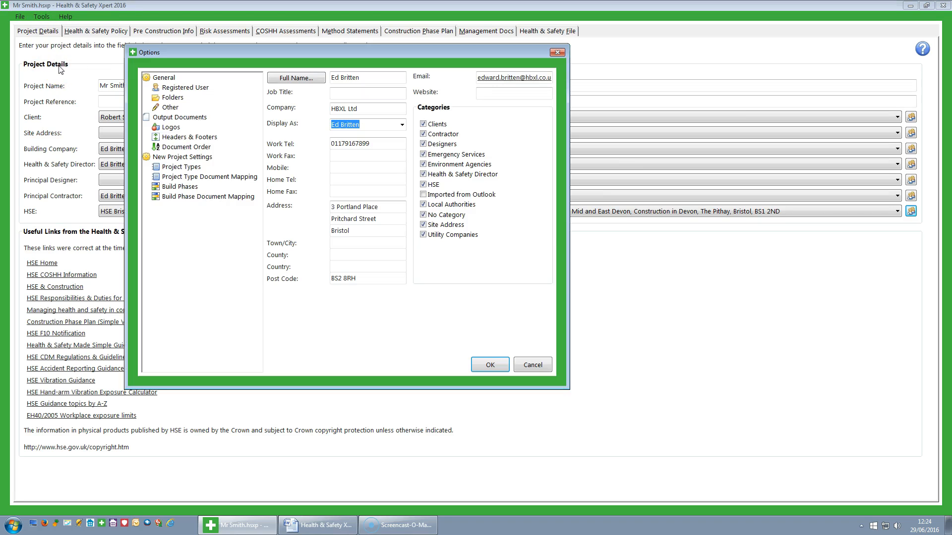
{"action": "left_click", "coordinate": [169, 128]}
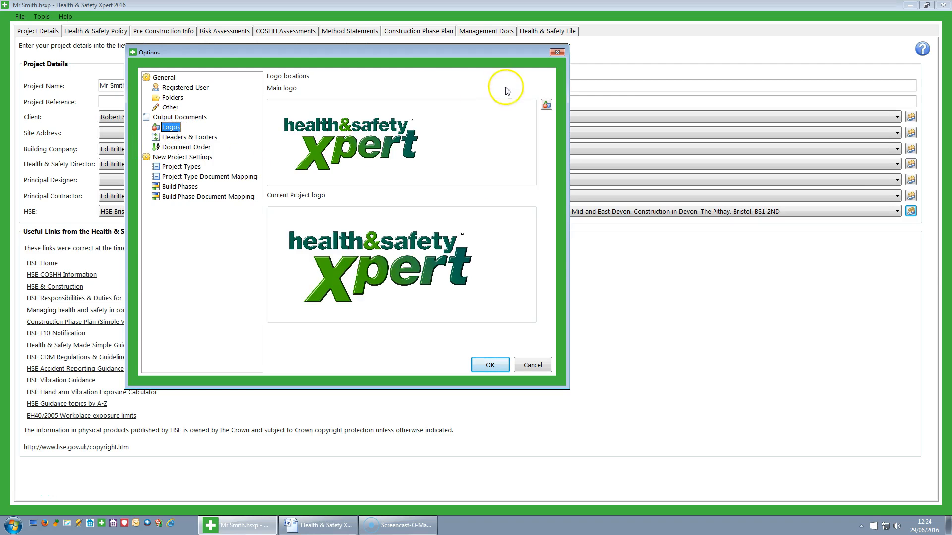
{"action": "left_click", "coordinate": [547, 104]}
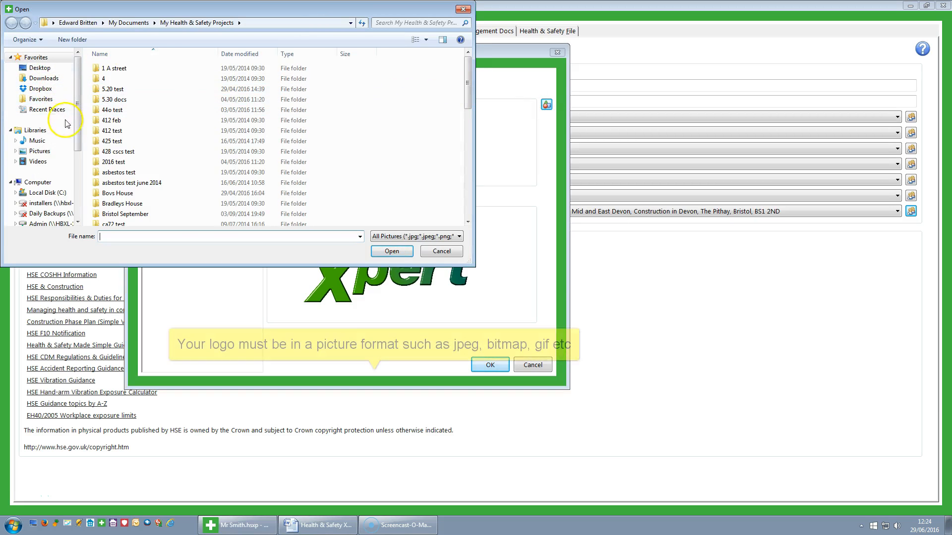
Pick hbs_1920X1080 NEW.jpg from the Pictures library as the main logo.
{"action": "left_click", "coordinate": [40, 151]}
{"action": "left_click_drag", "start_coordinate": [467, 97], "coordinate": [466, 126]}
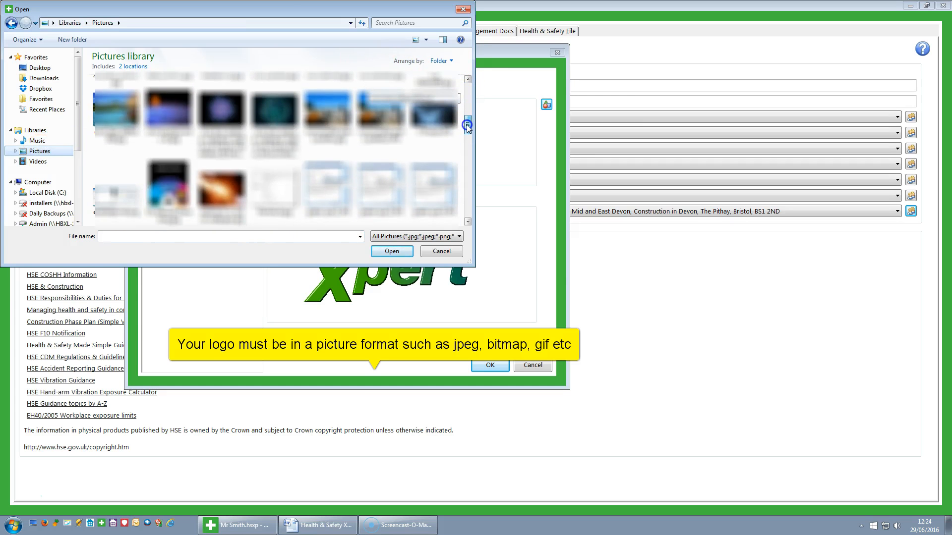
{"action": "left_click_drag", "start_coordinate": [465, 124], "coordinate": [467, 139]}
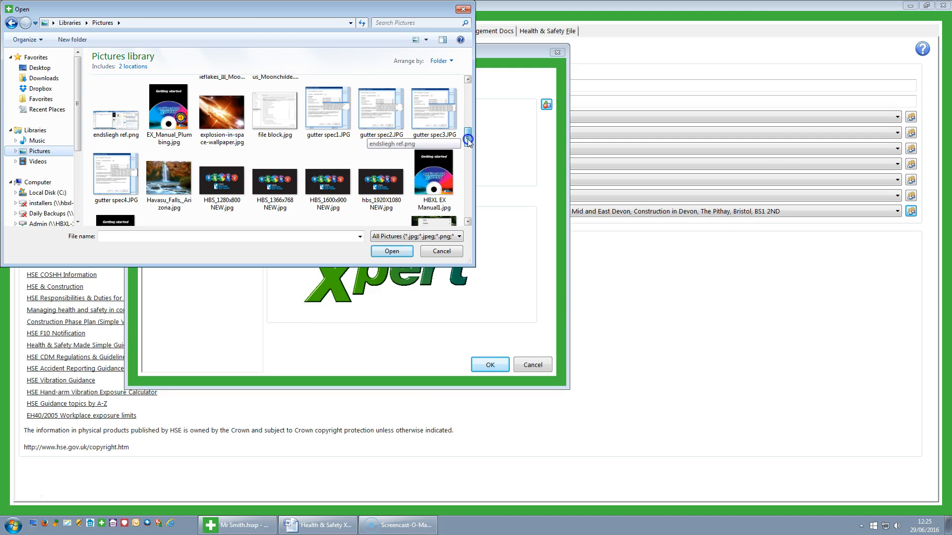
{"action": "left_click_drag", "start_coordinate": [467, 142], "coordinate": [468, 144]}
{"action": "left_click", "coordinate": [393, 173]}
{"action": "left_click", "coordinate": [394, 251]}
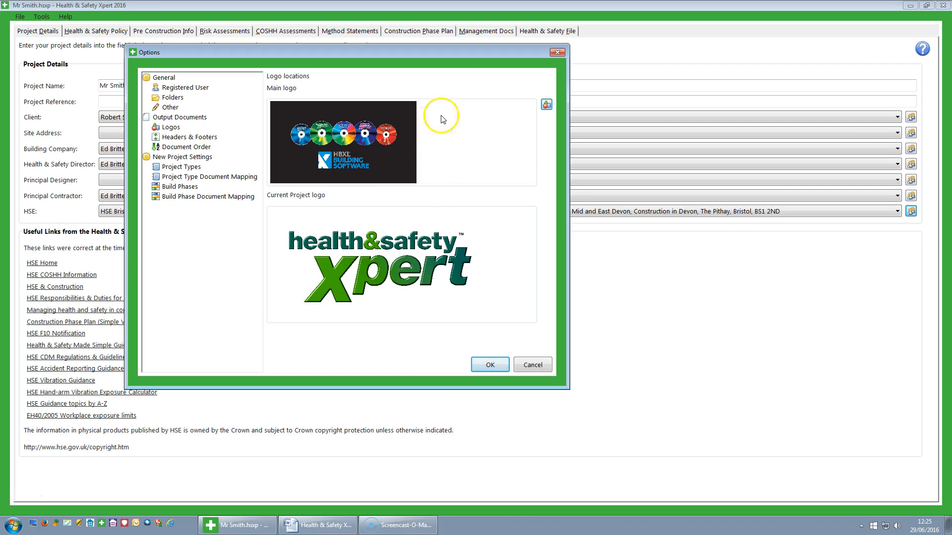
Update the Current Project logo to match the new main logo, then reopen its menu.
{"action": "right_click", "coordinate": [397, 260]}
{"action": "left_click", "coordinate": [435, 272]}
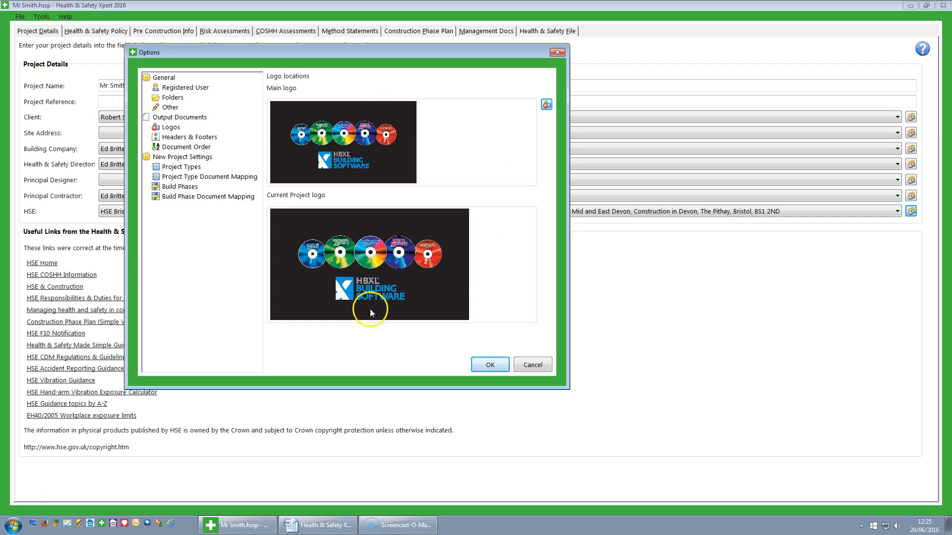
{"action": "right_click", "coordinate": [388, 273]}
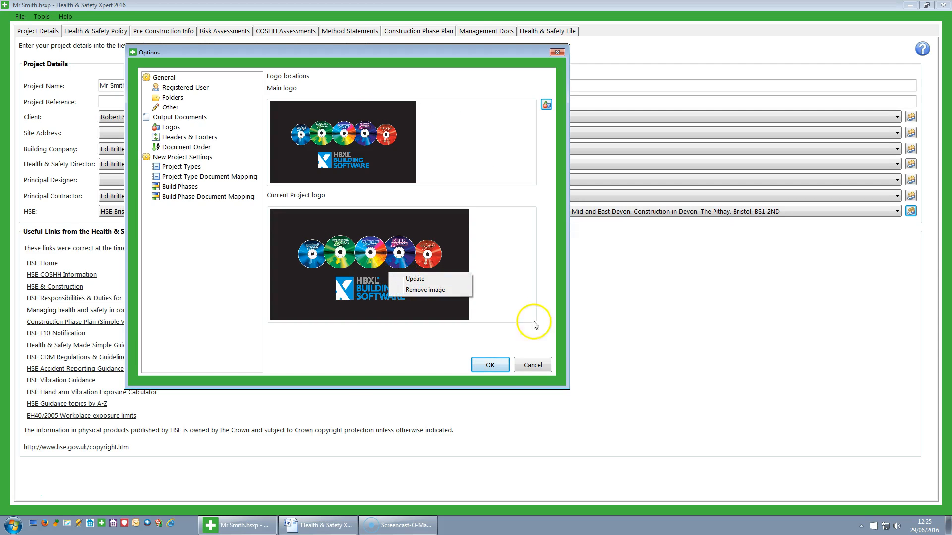